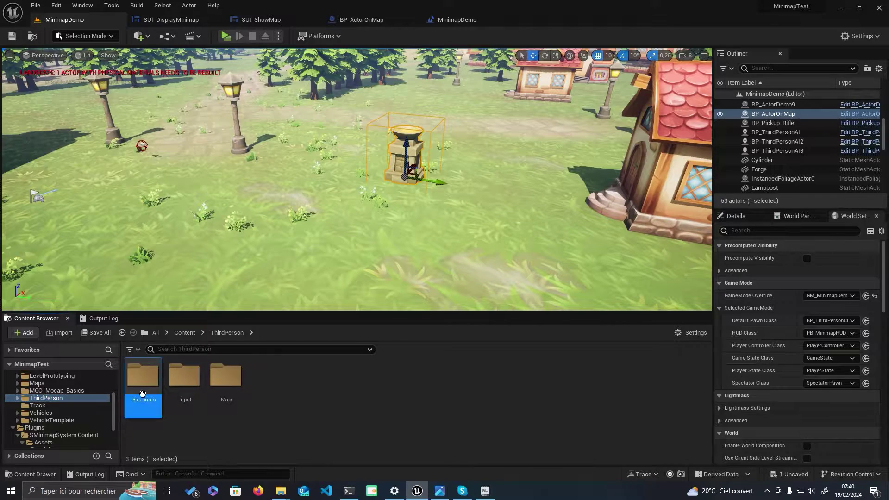
# - Open the ThirdPerson > Blueprints folder in the Content Browser
pyautogui.doubleClick(142, 382)
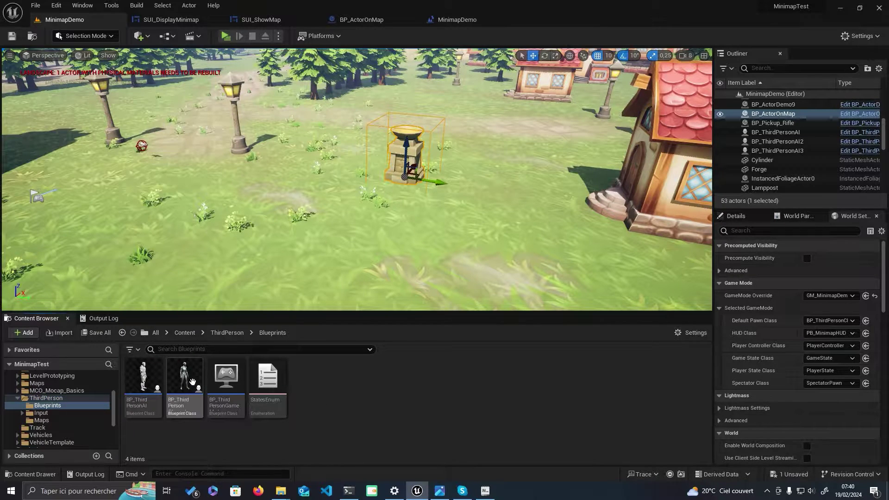
# - Open BP_ThirdPersonCharacter and add a PointOfInterest component to it
pyautogui.moveTo(192, 382)
pyautogui.doubleClick(192, 380)
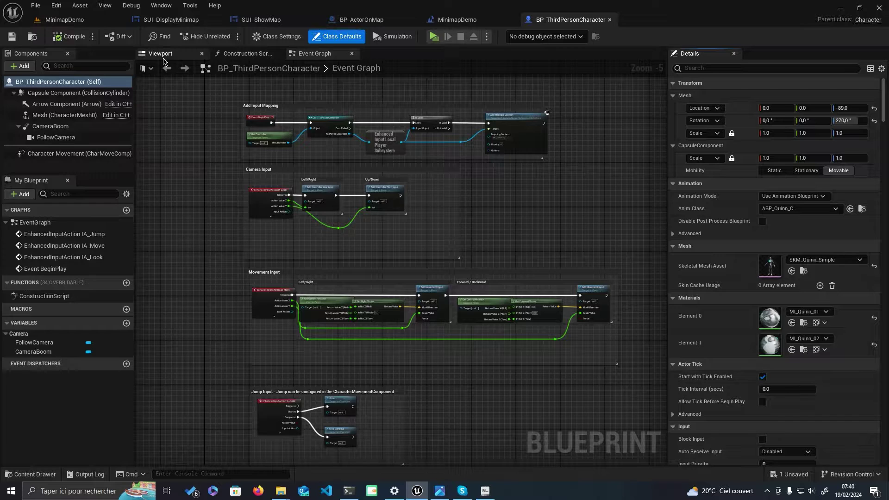
pyautogui.click(162, 56)
pyautogui.click(23, 66)
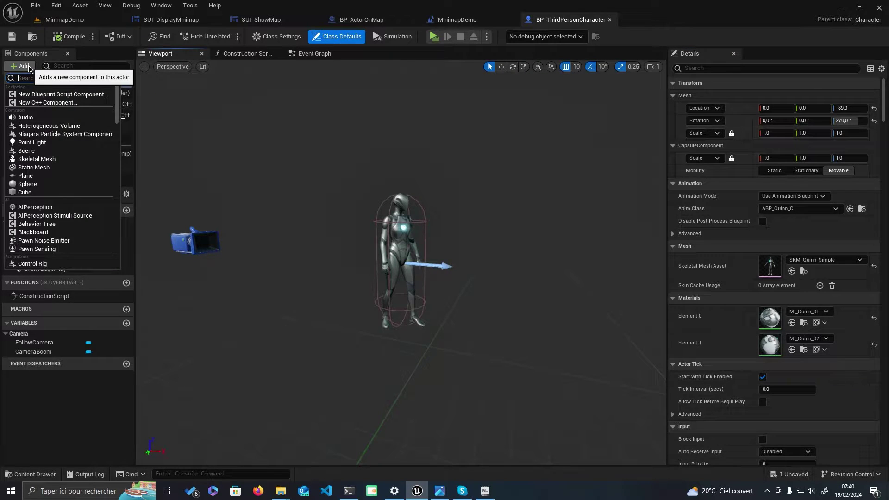
pyautogui.write('Poinof')
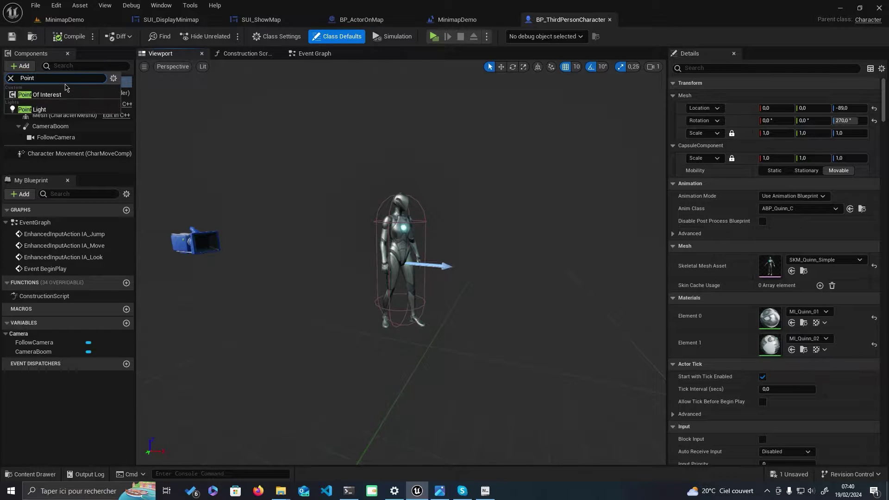
pyautogui.click(64, 84)
pyautogui.press('Return')
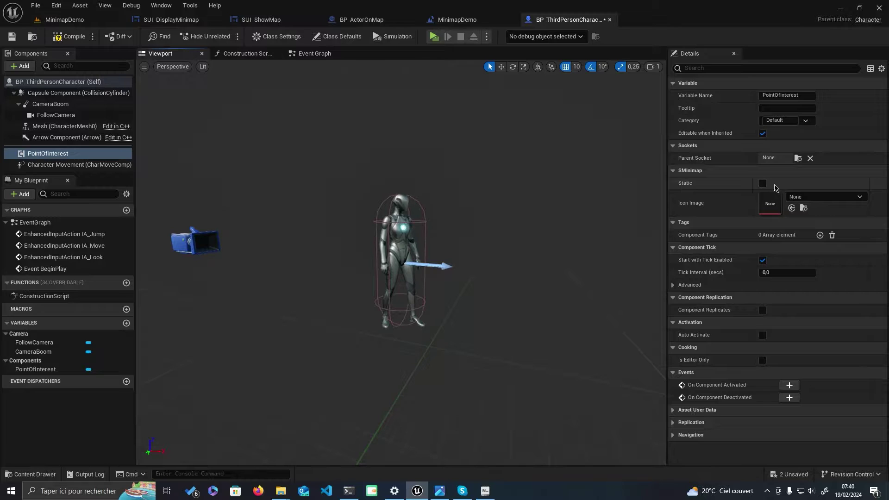
# - Set the PointOfInterest icon image to ghost, save, and return to MinimapDemo
pyautogui.click(797, 198)
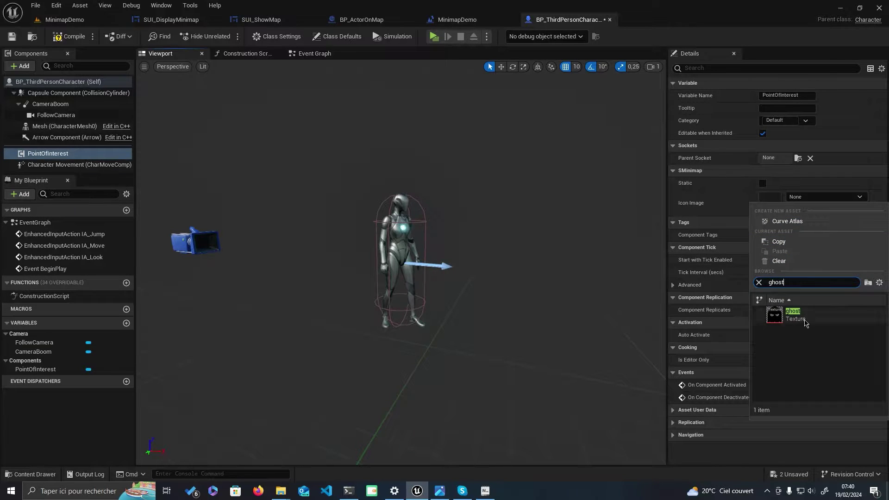
pyautogui.click(807, 323)
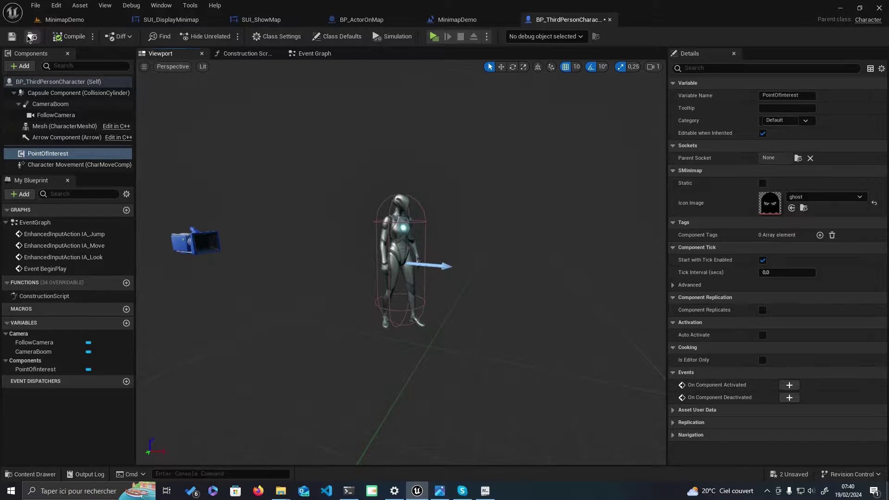
pyautogui.click(12, 36)
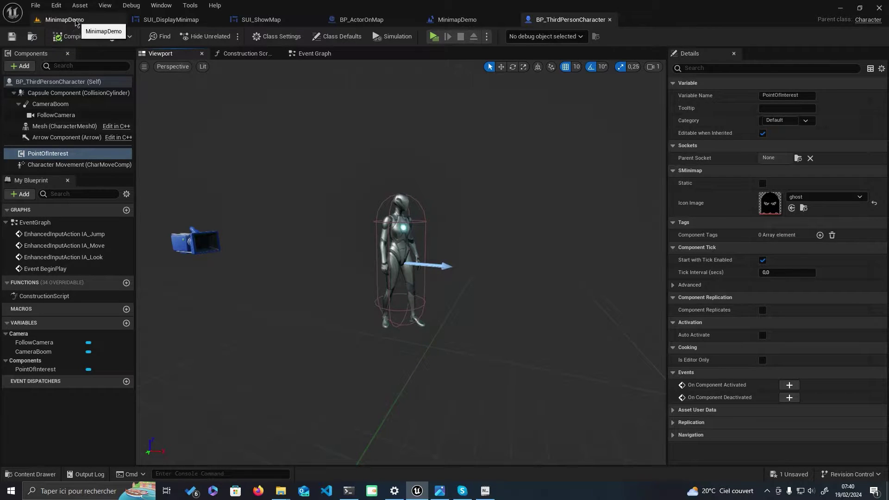
pyautogui.click(76, 23)
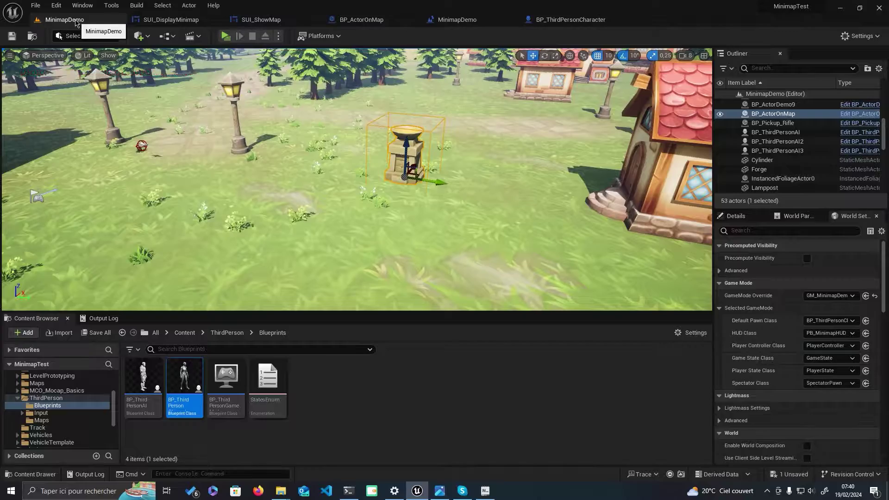
# - Duplicate the village PlayerStart as PlayerStart2 beside the original and save the level
pyautogui.moveTo(253, 70); pyautogui.dragTo(325, 147, button='right')
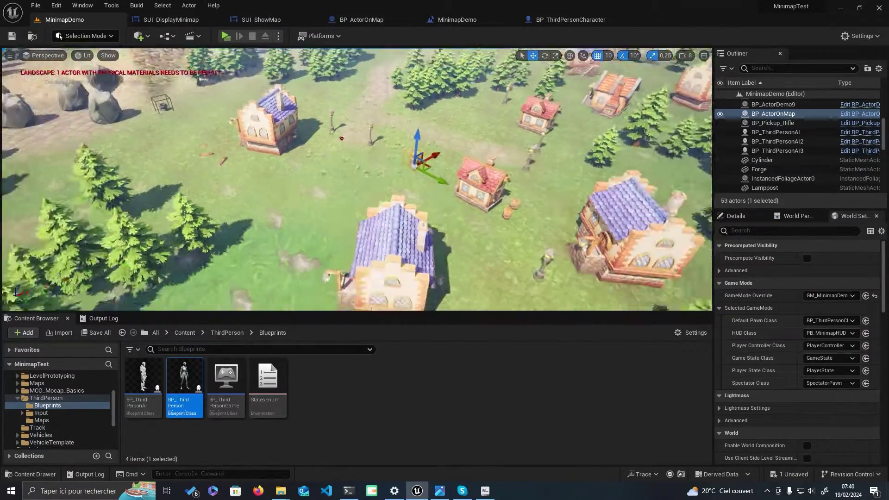
pyautogui.click(327, 160)
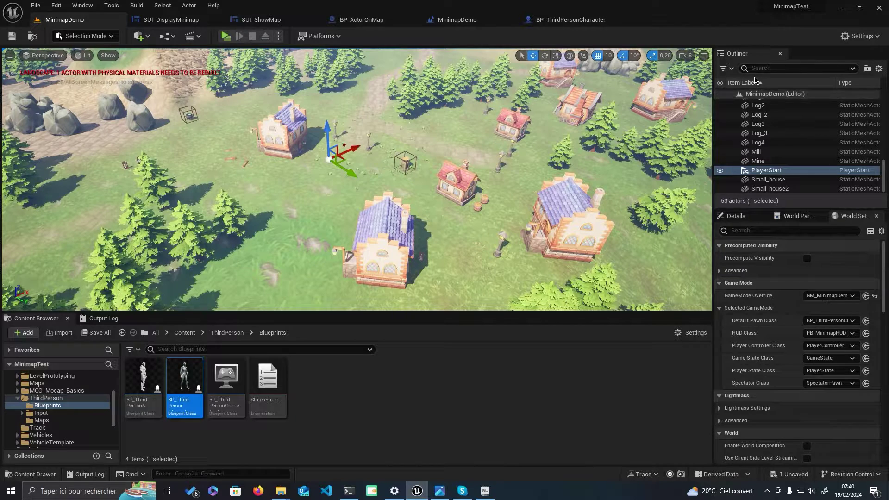
pyautogui.click(139, 36)
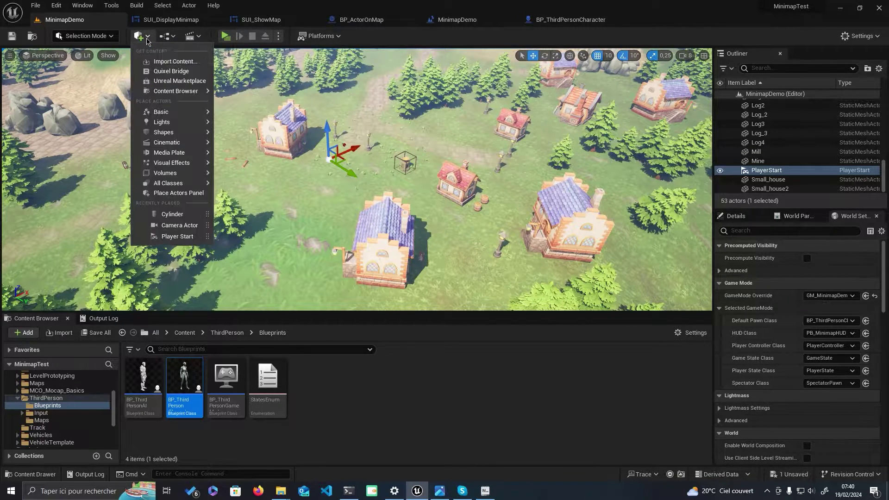
pyautogui.moveTo(194, 143)
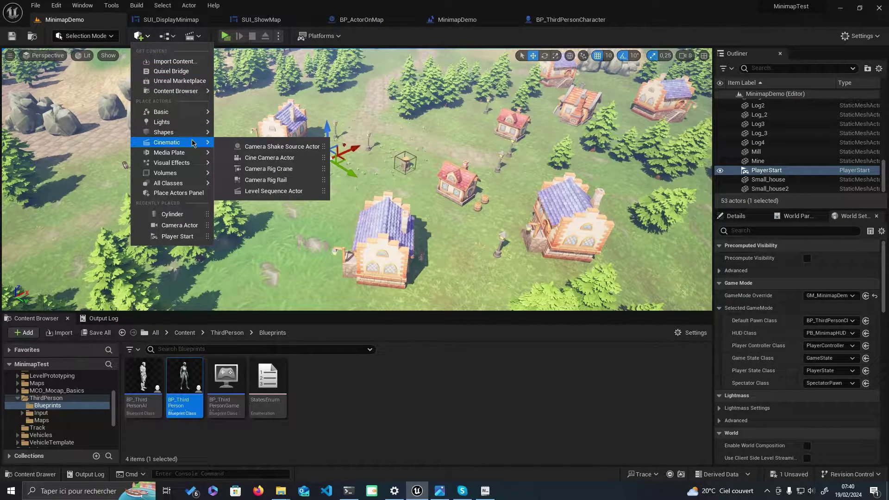
pyautogui.click(177, 236)
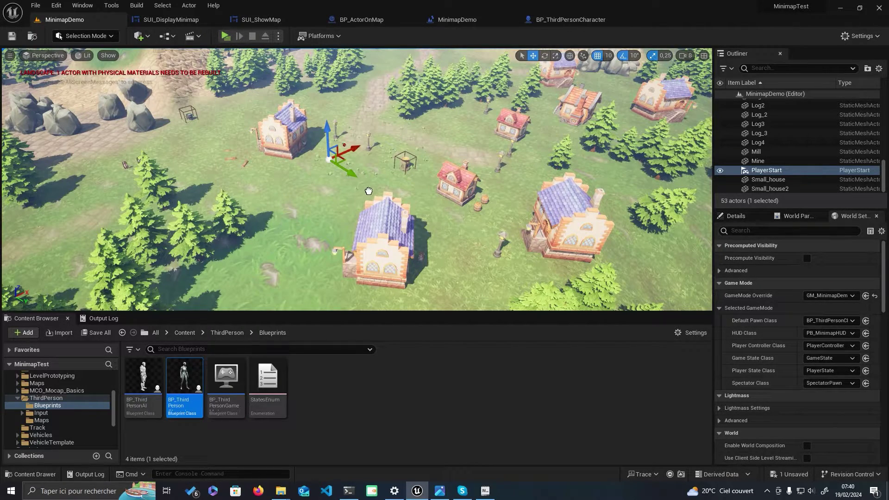
pyautogui.keyDown('alt'); pyautogui.moveTo(375, 180); pyautogui.dragTo(394, 188); pyautogui.keyUp('alt')
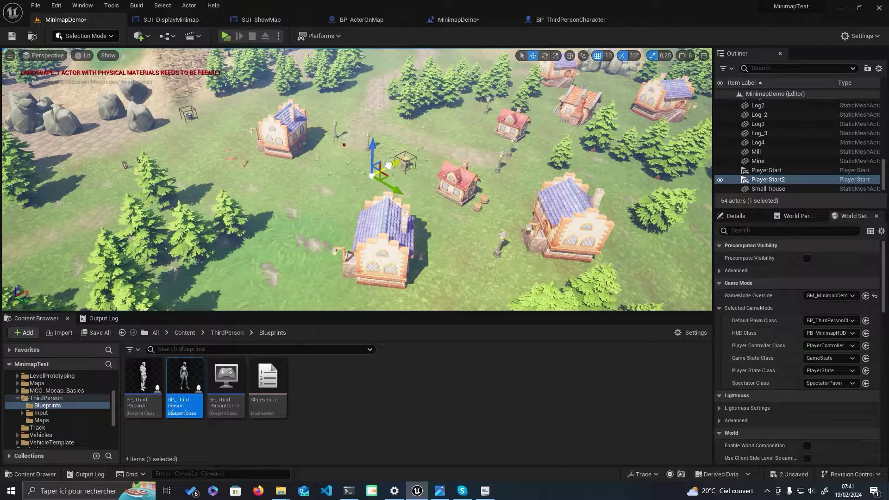
pyautogui.click(11, 36)
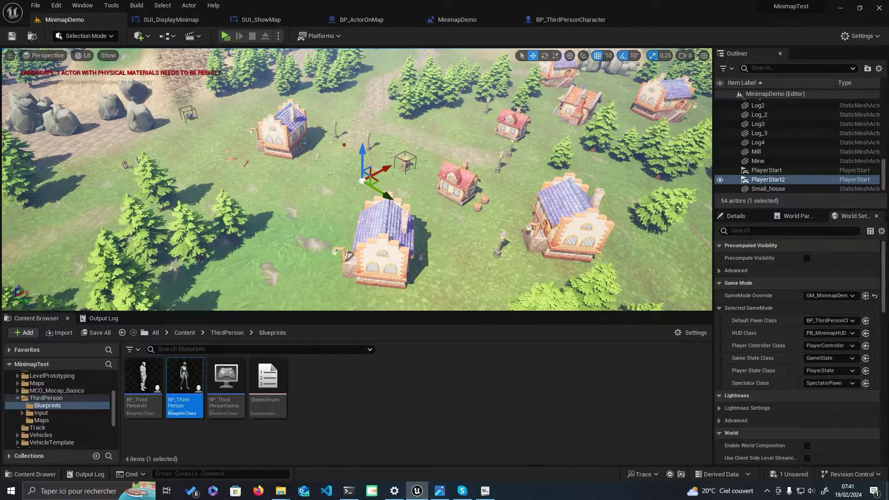
pyautogui.click(279, 36)
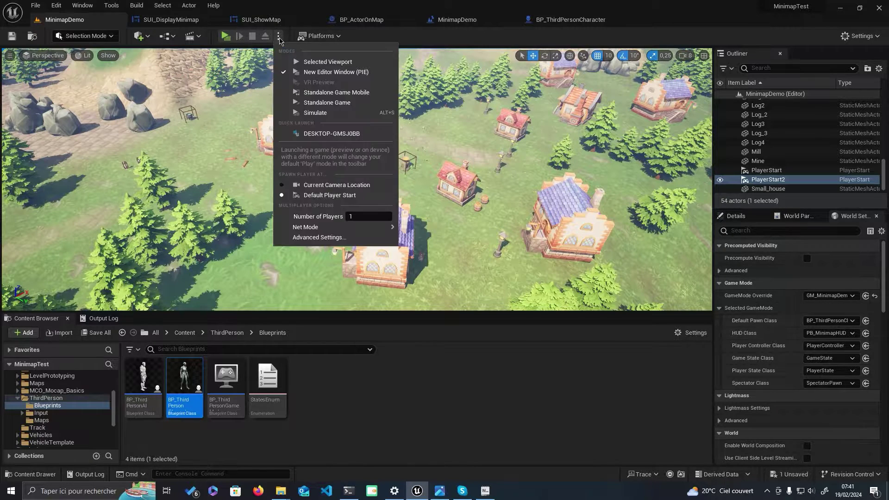
# - Set play options to Play As Listen Server with 2 players
pyautogui.moveTo(352, 228)
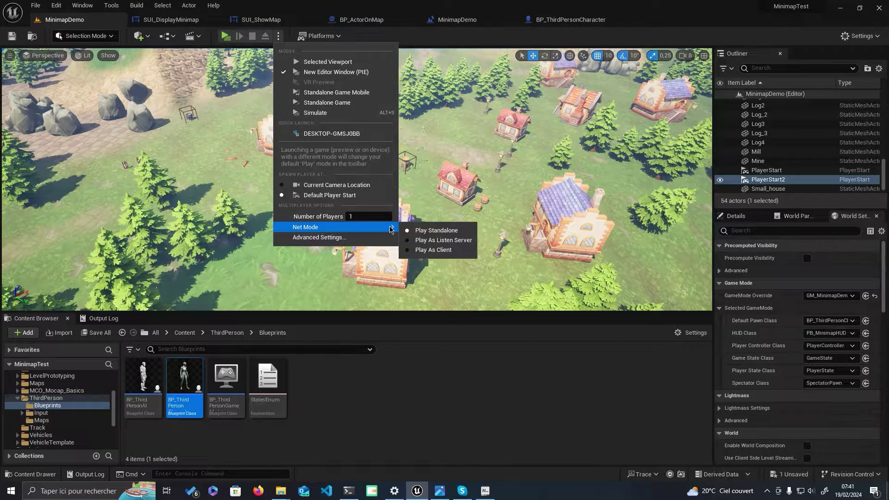
pyautogui.click(441, 239)
pyautogui.click(278, 37)
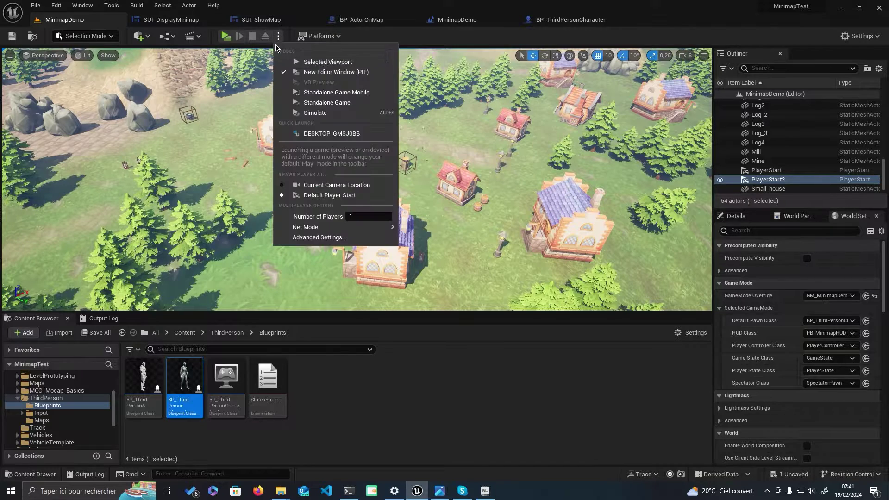
pyautogui.click(357, 215)
pyautogui.click(355, 37)
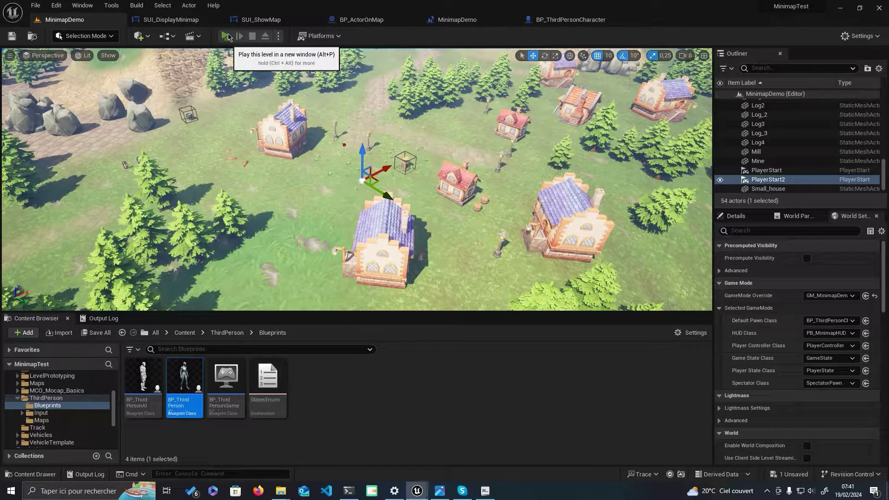
# - Play-test with server and client windows side by side, then return to BP_ThirdPersonCharacter
pyautogui.click(226, 36)
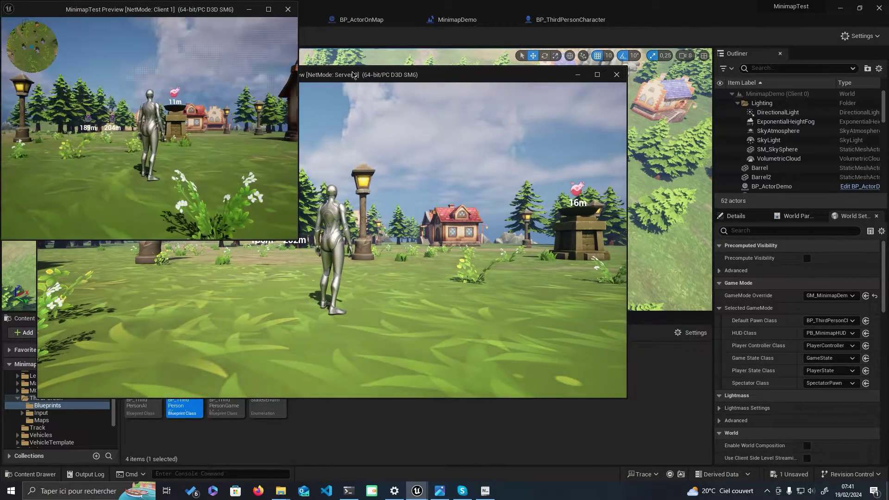
pyautogui.moveTo(199, 13); pyautogui.dragTo(752, 167)
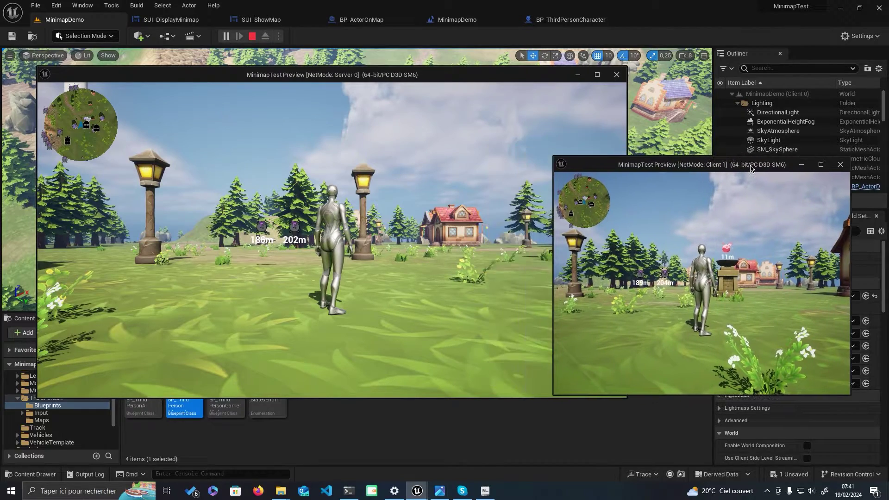
pyautogui.moveTo(358, 74); pyautogui.dragTo(326, 48)
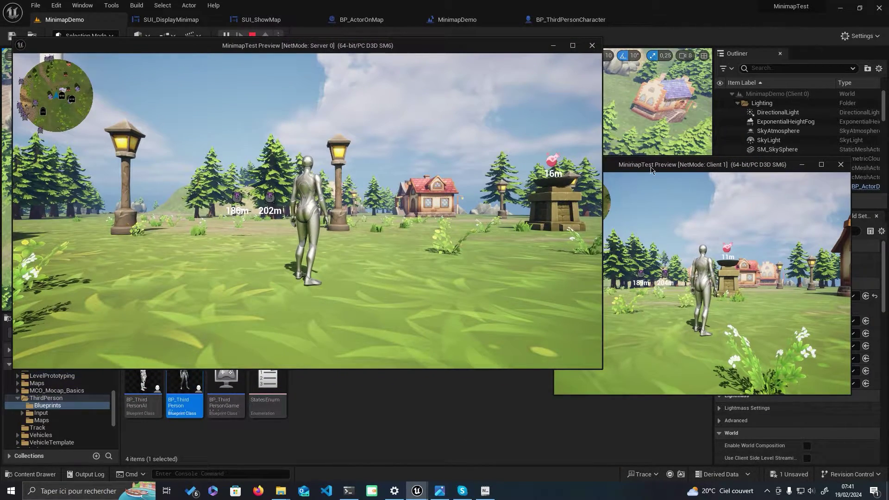
pyautogui.moveTo(649, 166); pyautogui.dragTo(670, 183)
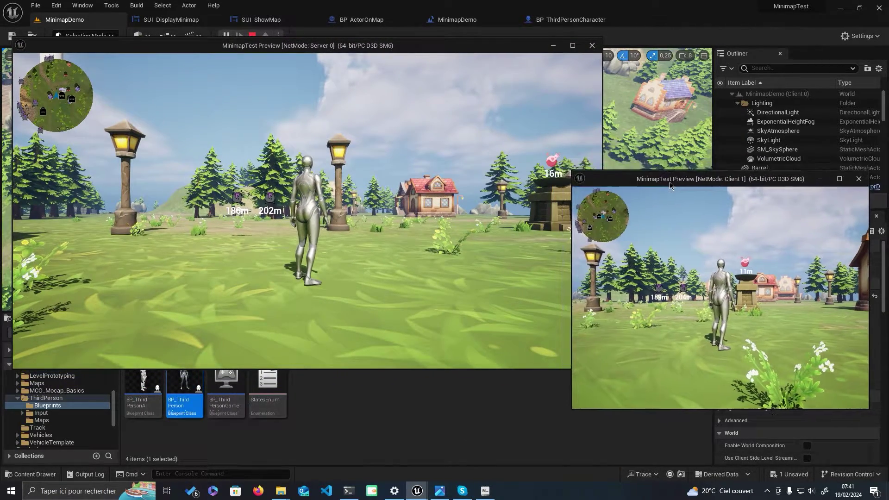
pyautogui.click(445, 266)
pyautogui.press('w')
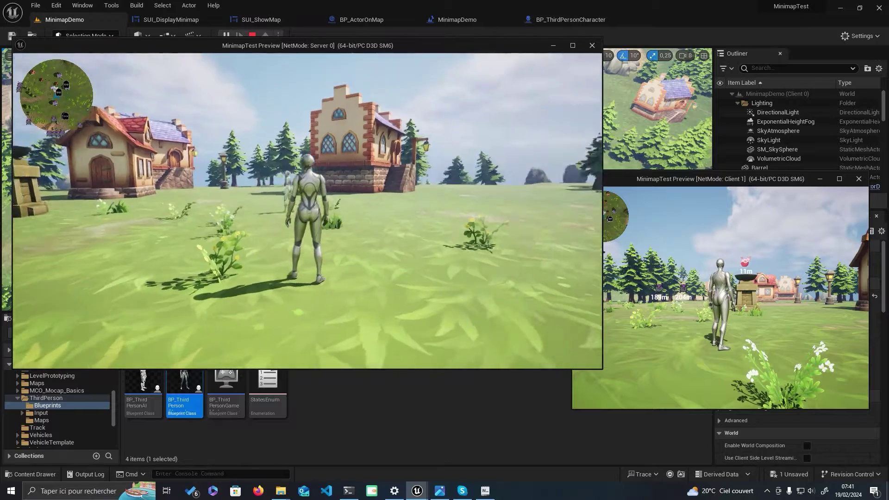
pyautogui.press('Escape')
pyautogui.click(576, 23)
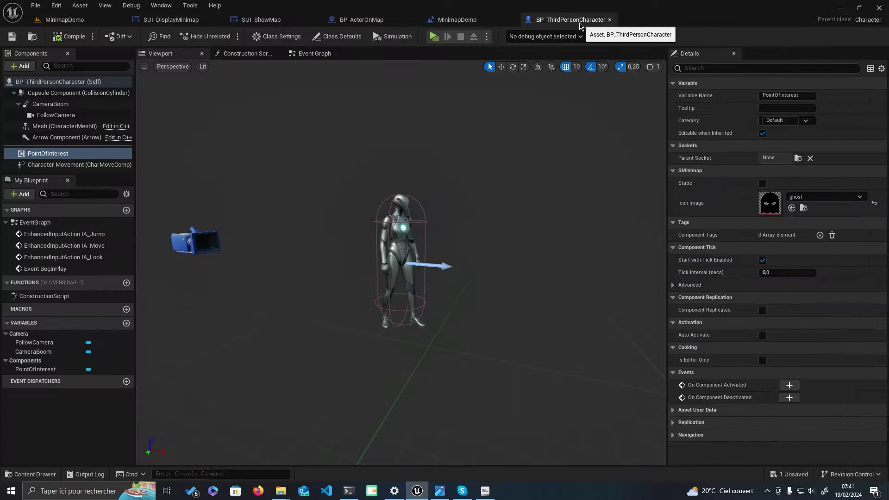
# - Add a BP_Distance component to the character and raise it to height 120
pyautogui.click(24, 66)
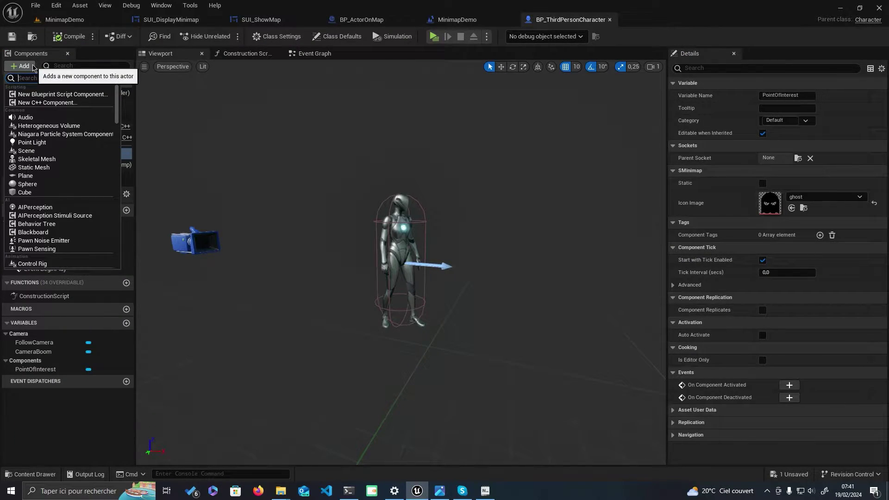
pyautogui.write('pbedi')
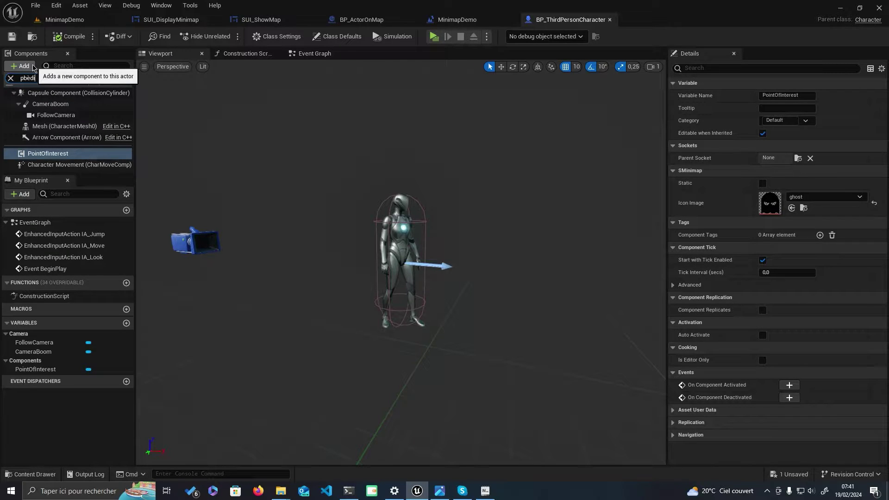
pyautogui.press('BackSpace')
pyautogui.write('_')
pyautogui.press('BackSpace')
pyautogui.press('BackSpace')
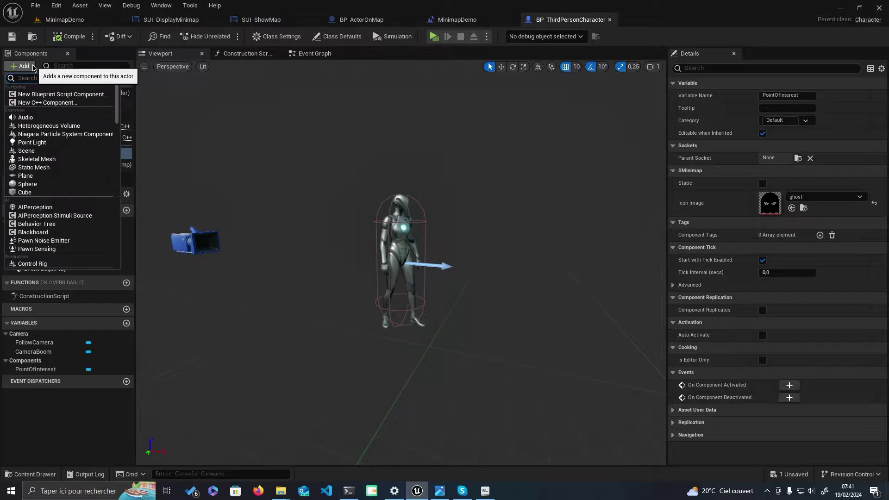
pyautogui.write('bp')
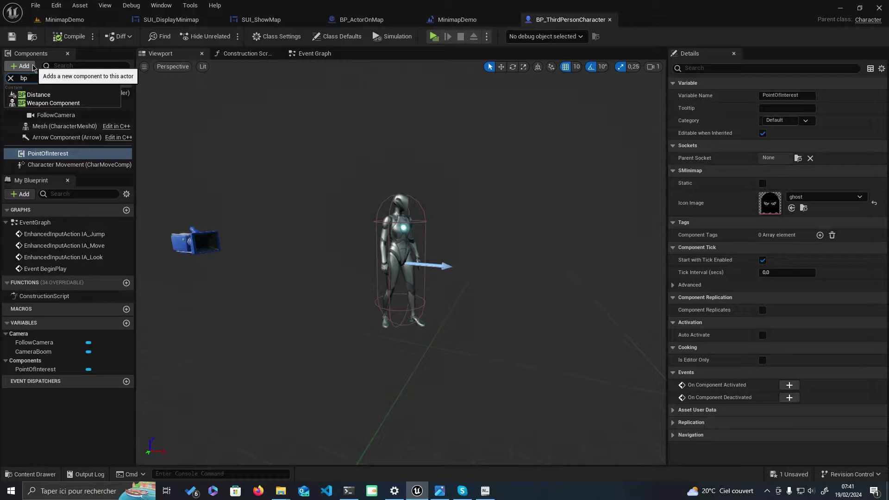
pyautogui.click(36, 95)
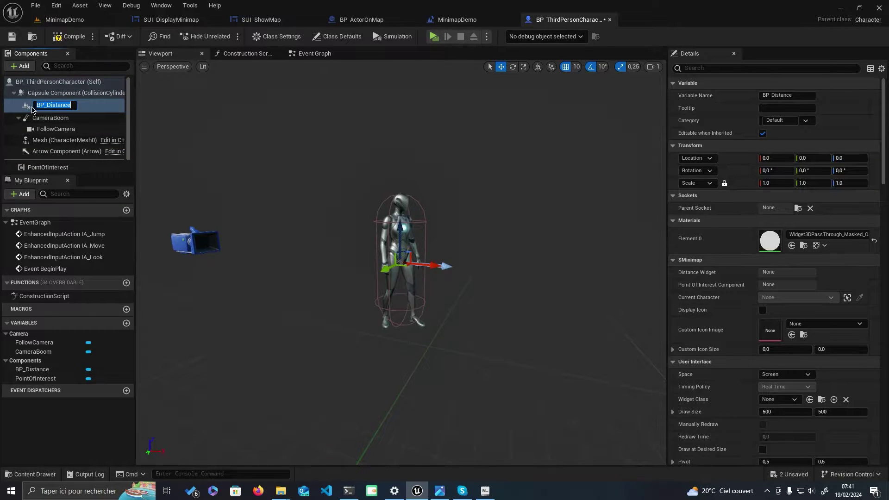
pyautogui.press('Return')
pyautogui.moveTo(400, 229); pyautogui.dragTo(401, 130)
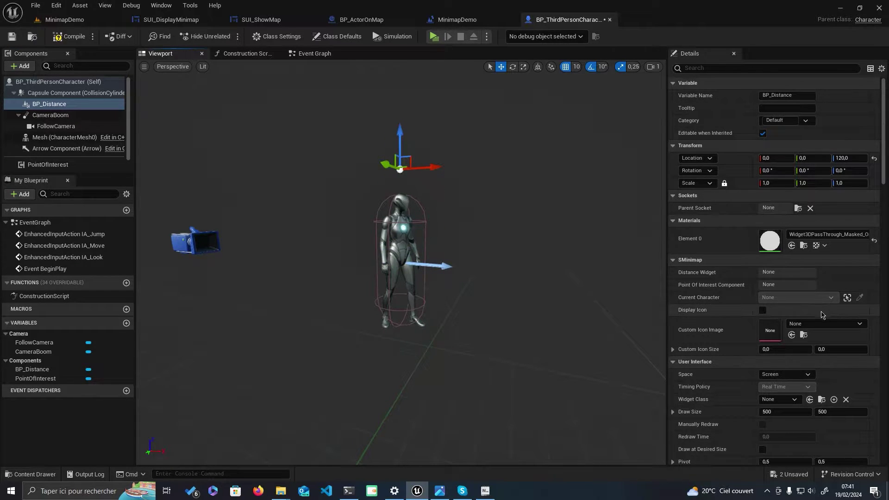
# - Set its widget class to SUI_Distance, enable Display Icon, then compile and save
pyautogui.click(792, 405)
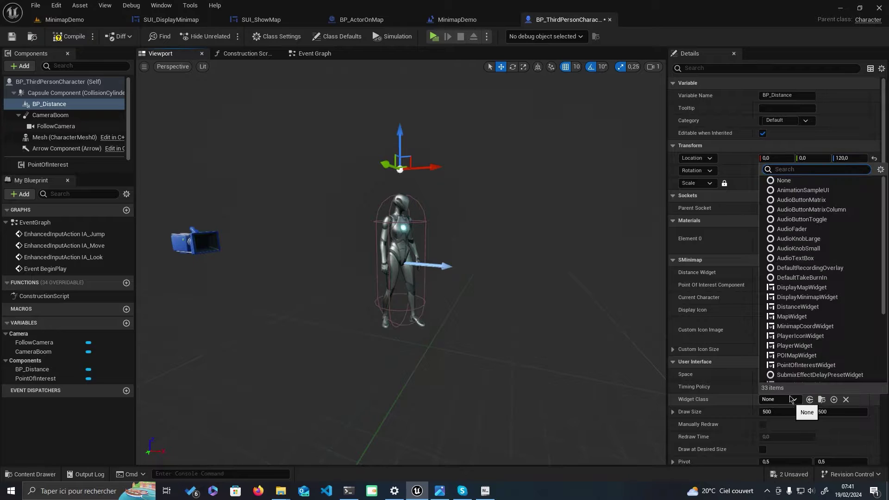
pyautogui.write('s')
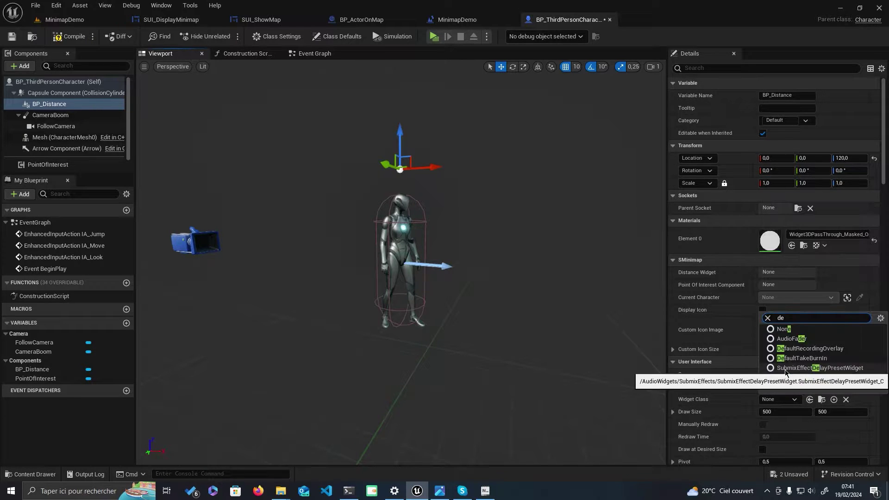
pyautogui.press('BackSpace')
pyautogui.write('ist')
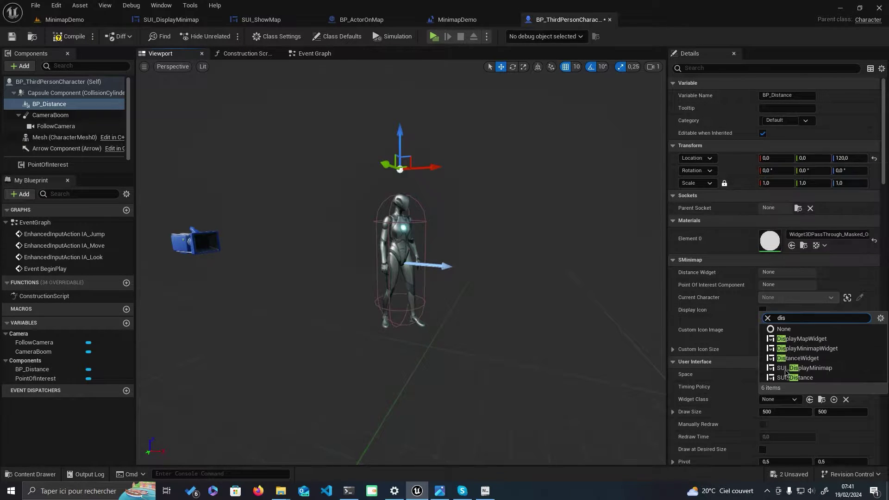
pyautogui.click(800, 441)
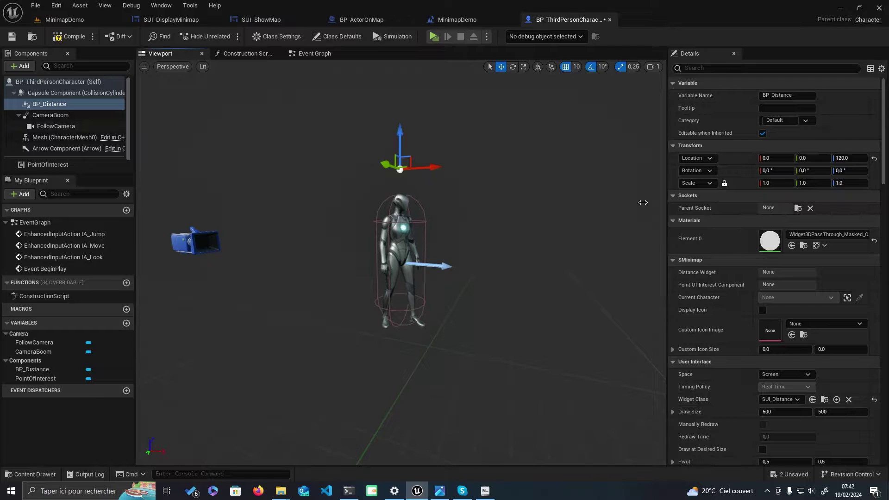
pyautogui.click(762, 310)
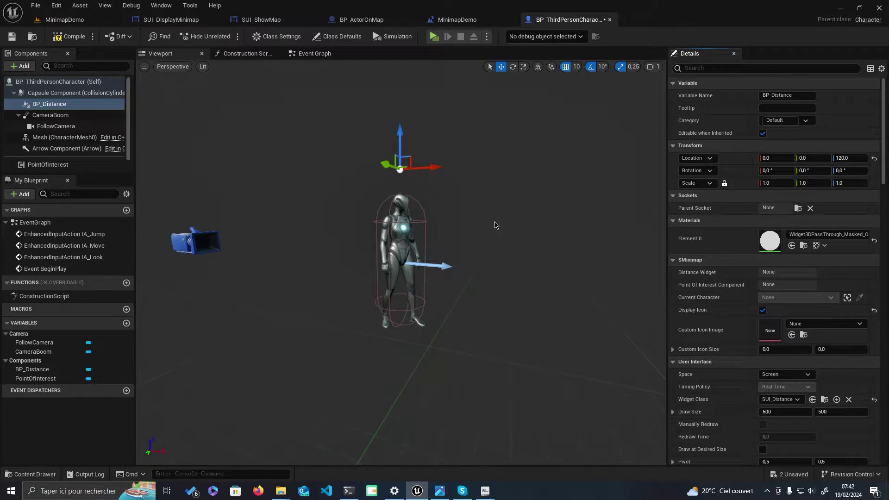
pyautogui.click(70, 37)
pyautogui.click(11, 37)
# - Start the two-player test, move both players, and view the client's full map with M
pyautogui.click(433, 37)
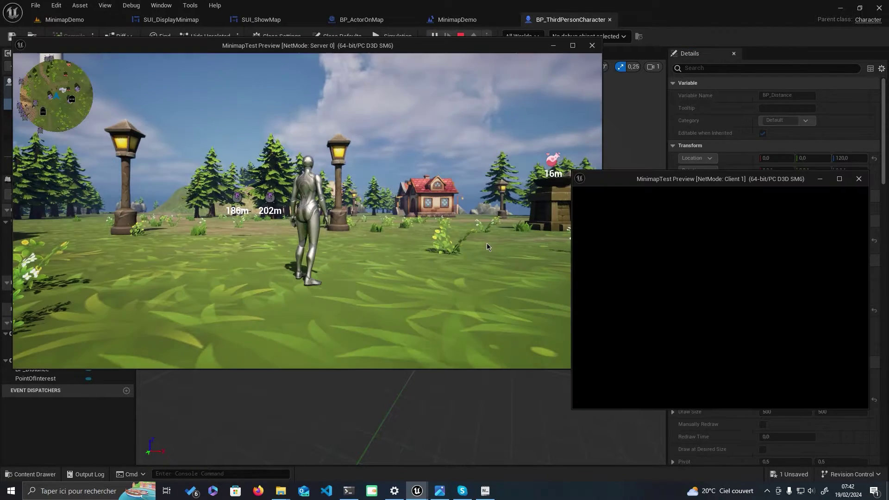
pyautogui.press('w')
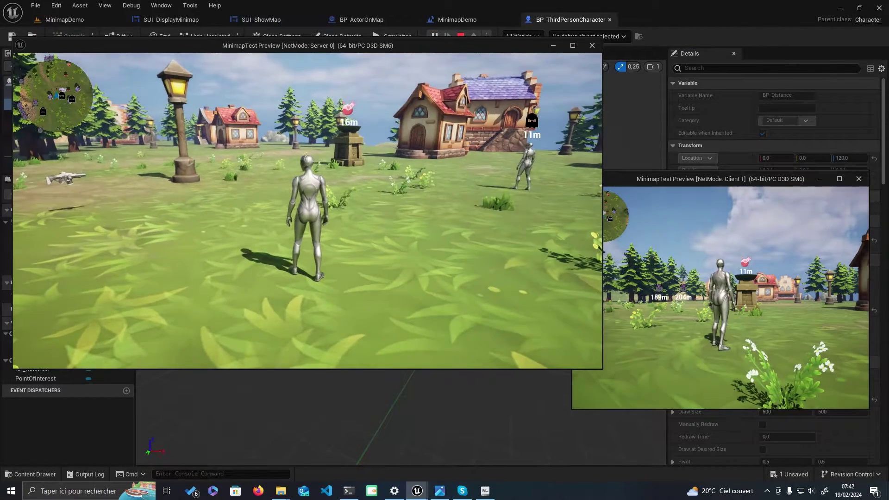
pyautogui.press('w')
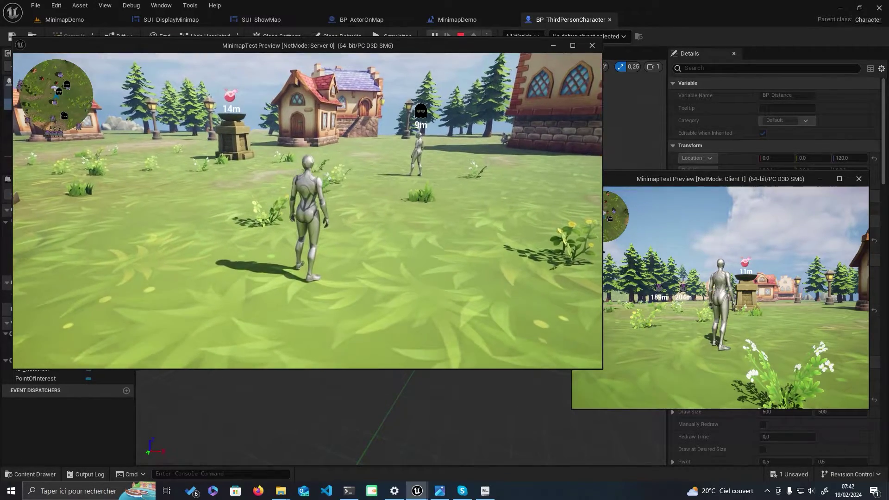
pyautogui.press('super')
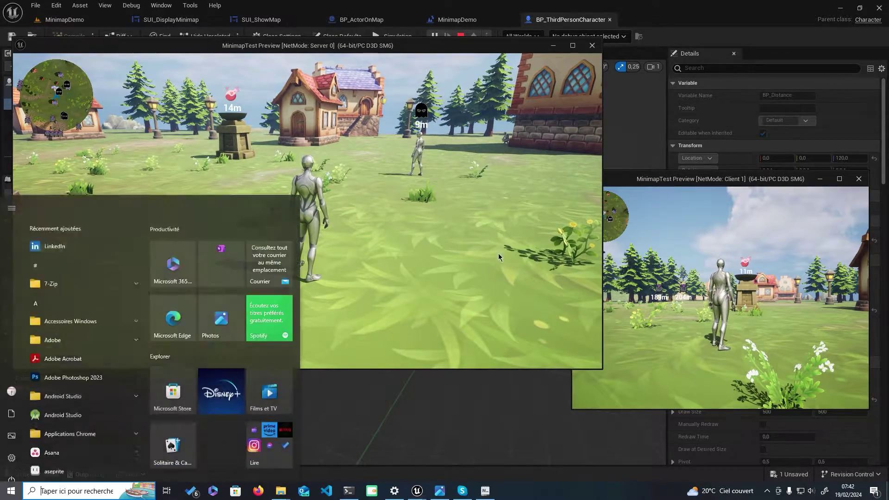
pyautogui.click(720, 297)
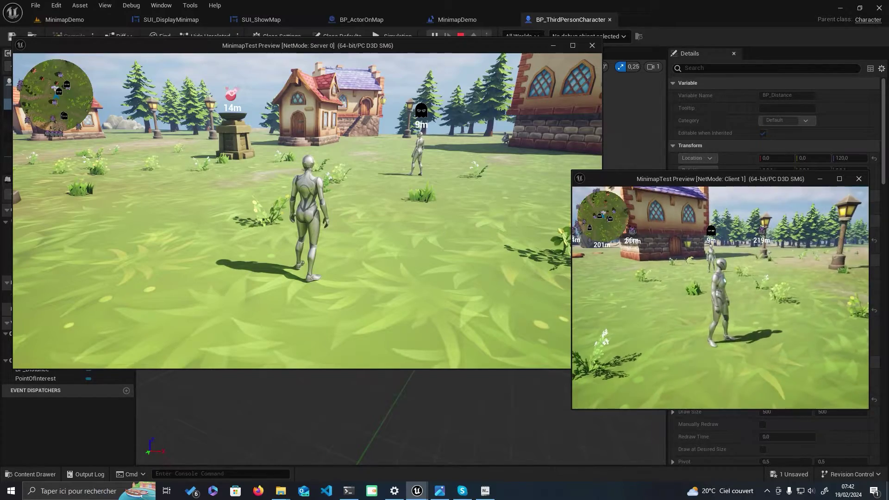
pyautogui.press('w')
pyautogui.press('w')
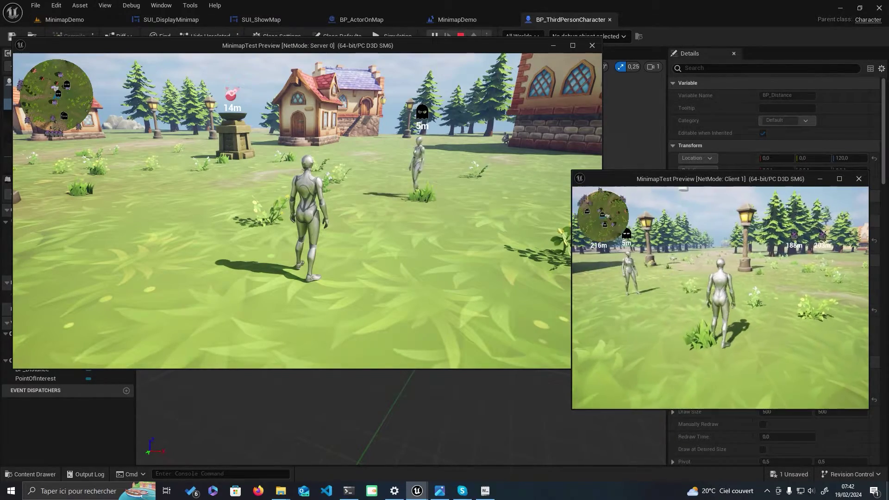
pyautogui.press('w')
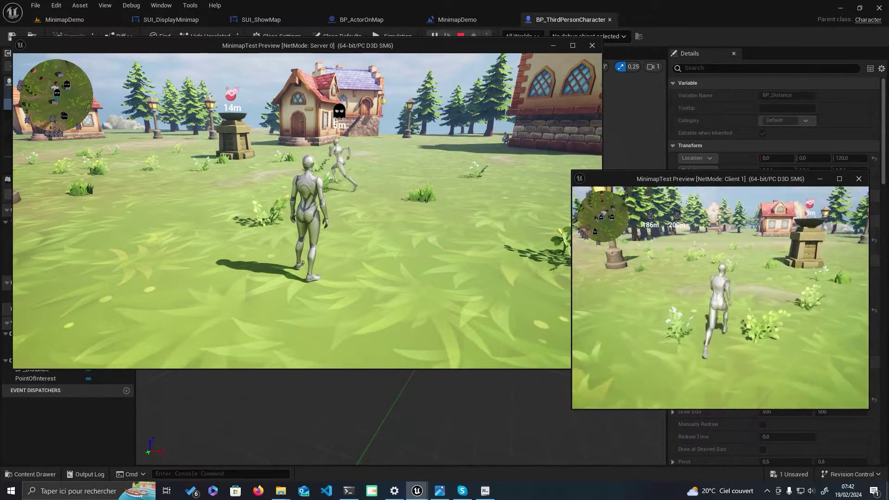
pyautogui.press('m')
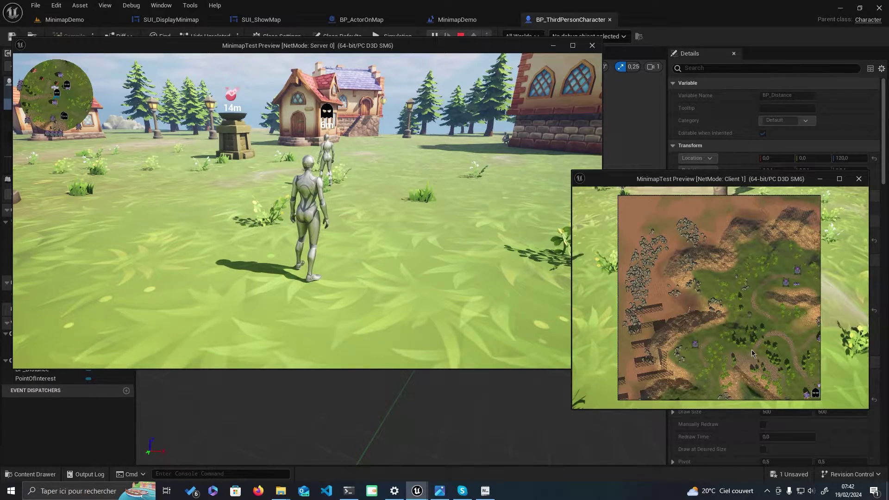
pyautogui.moveTo(662, 342); pyautogui.dragTo(753, 278)
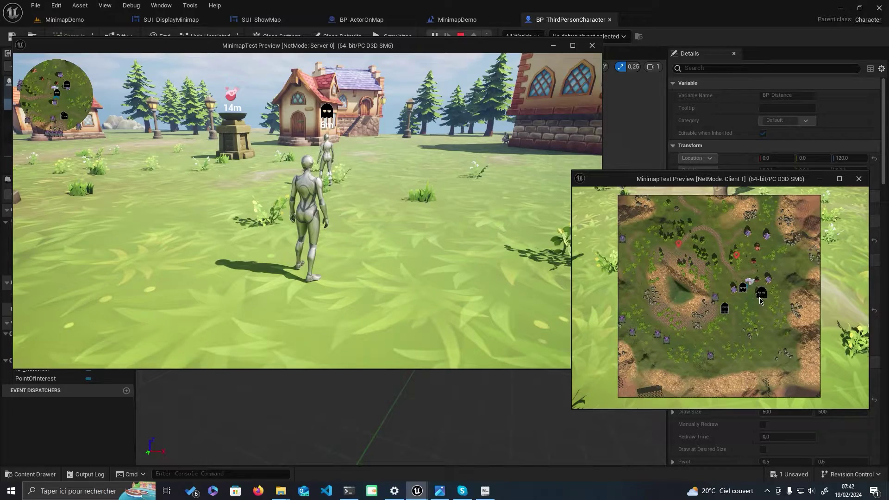
pyautogui.press('m')
# - Run the server player to the stone pedestal and the client player toward the house
pyautogui.click(342, 221)
pyautogui.press('w')
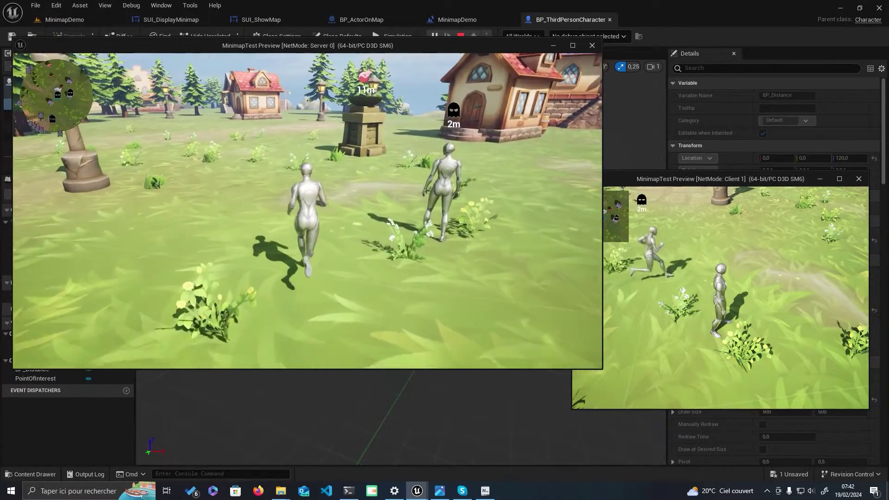
pyautogui.press('w')
pyautogui.press('w')
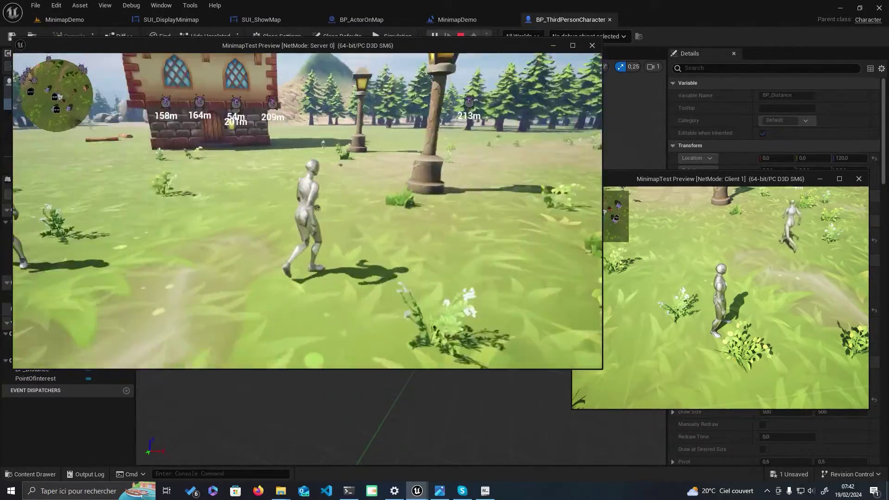
pyautogui.press('w')
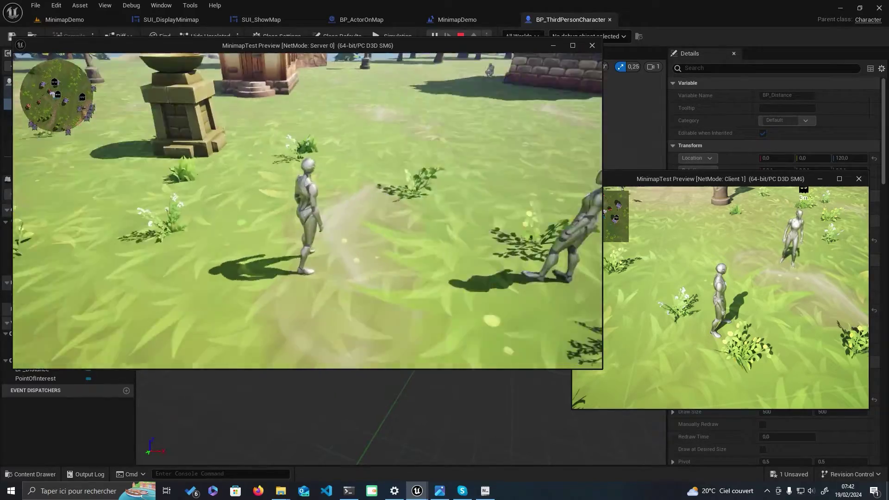
pyautogui.press('w')
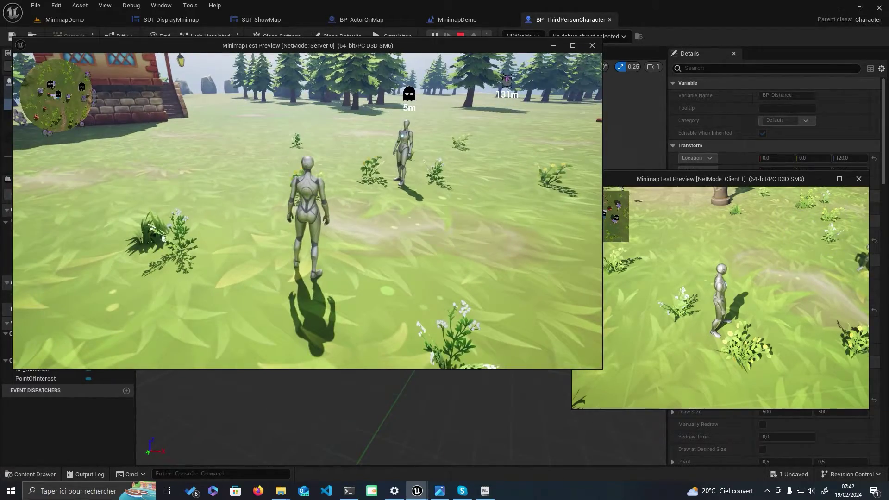
pyautogui.press('super')
pyautogui.hotkey('alt', 'Tab')
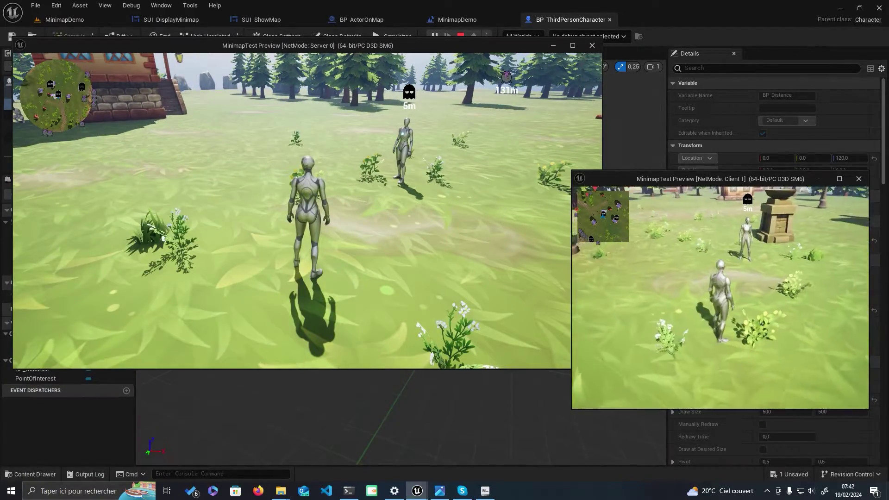
pyautogui.press('w')
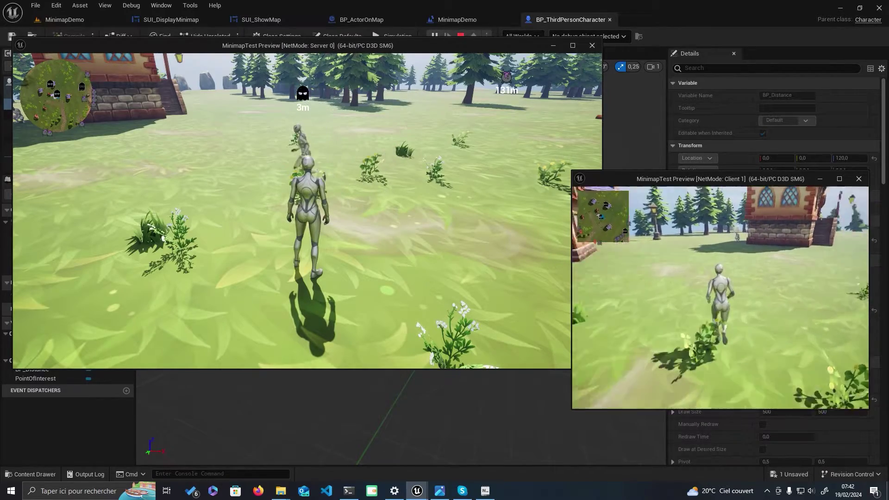
pyautogui.press('w')
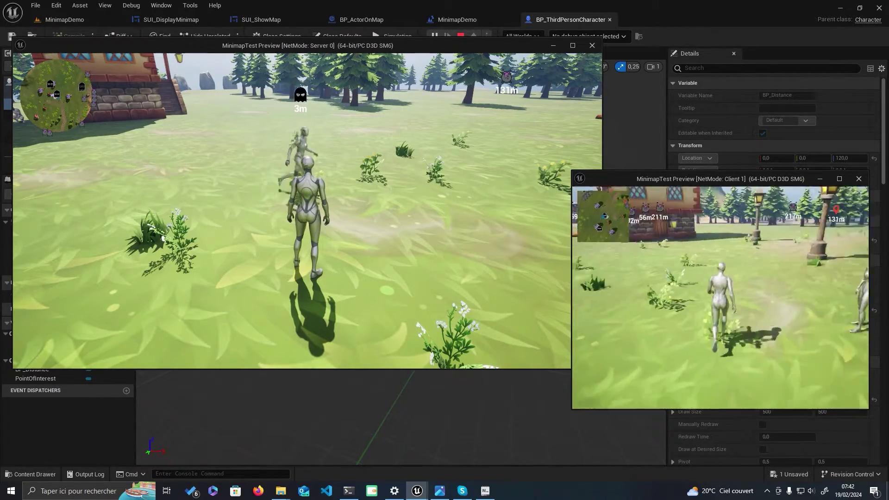
pyautogui.press('w')
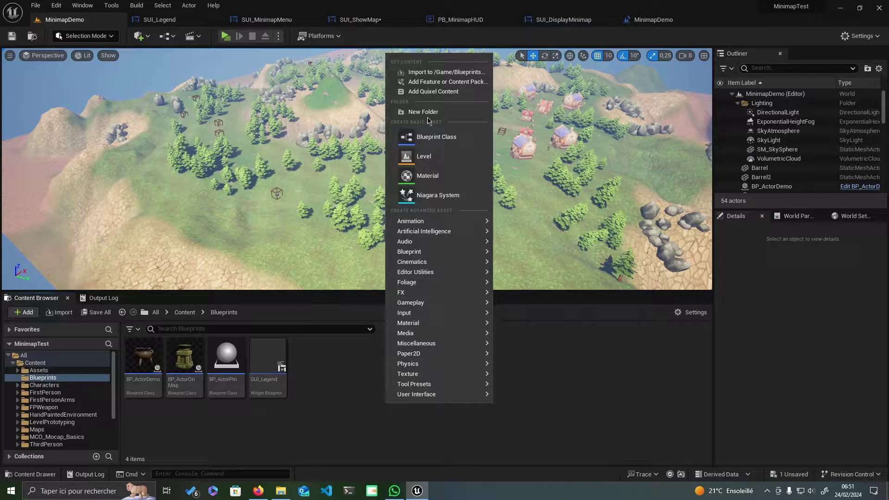
# - Create a new folder inside the Blueprints content folder
pyautogui.click(426, 112)
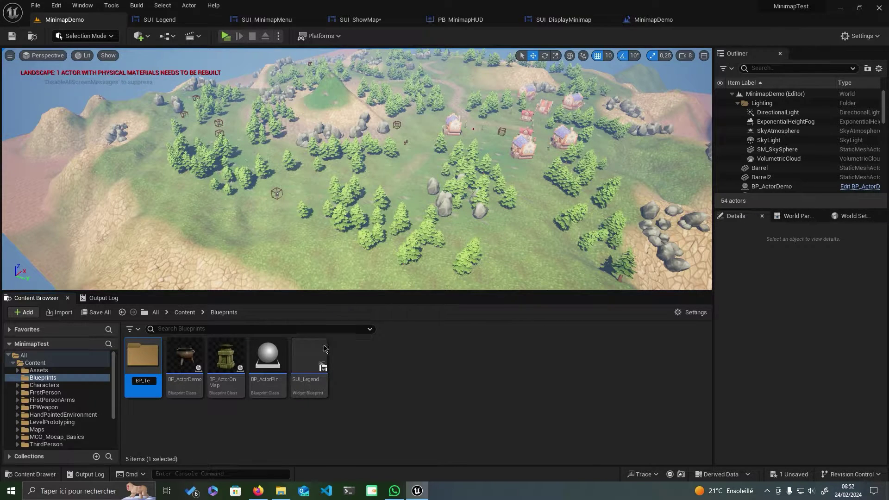
# - Confirm the BP_Te folder name, then delete the BP_Te folder
pyautogui.press('Return')
pyautogui.press('Delete')
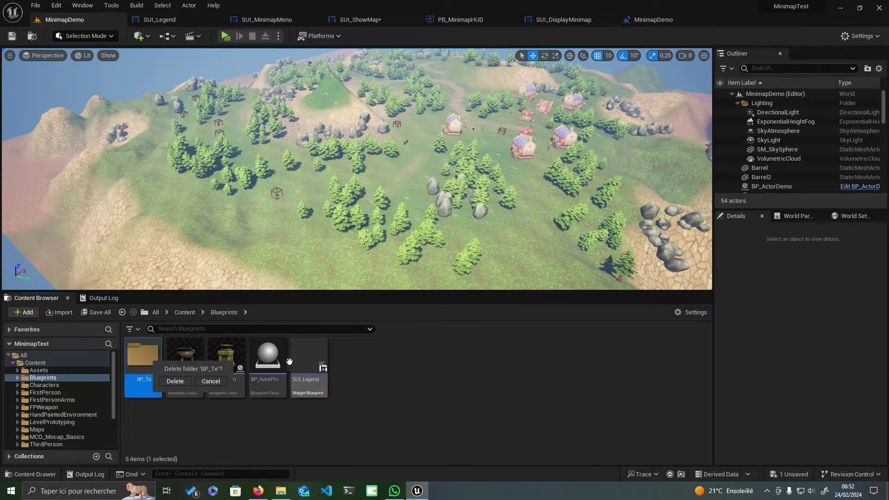
pyautogui.press('Return')
# - Create an Actor blueprint named BP_Teleport in Blueprints and open it for editing
pyautogui.rightClick(343, 384)
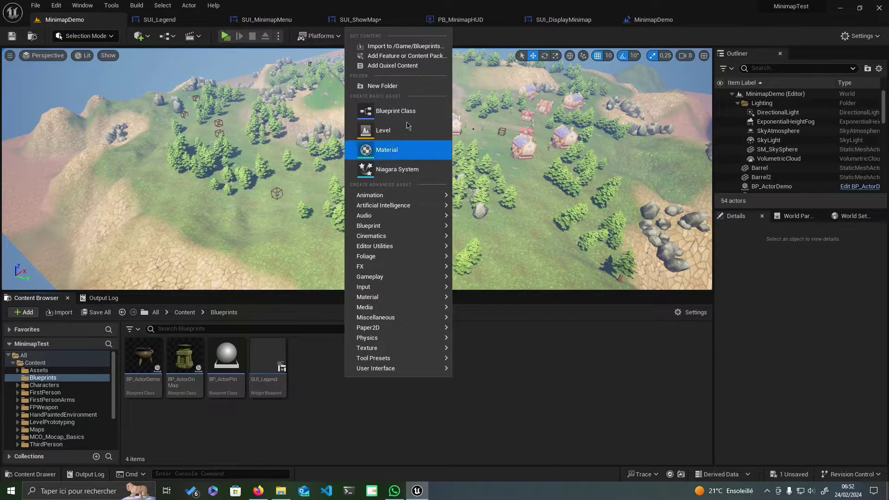
pyautogui.click(396, 111)
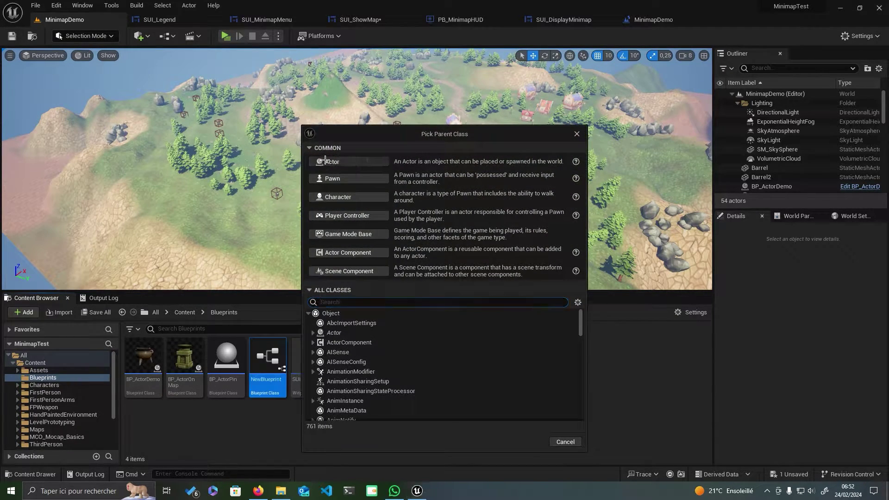
pyautogui.click(325, 160)
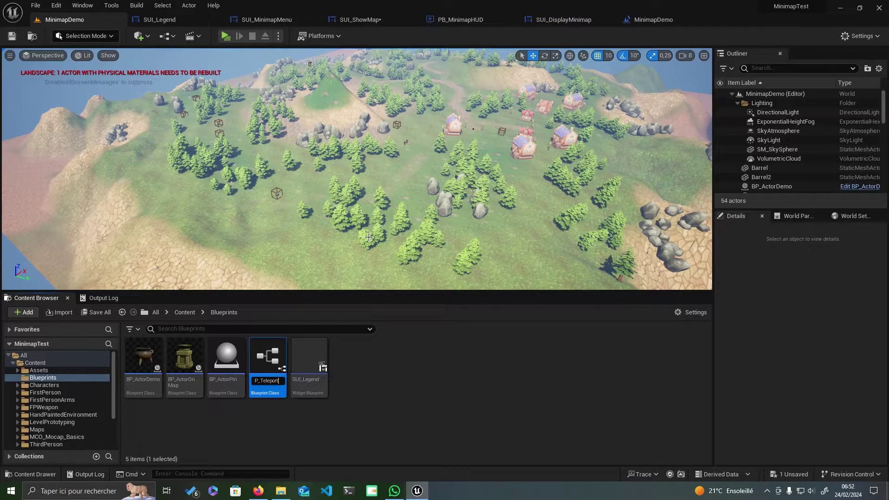
pyautogui.doubleClick(282, 352)
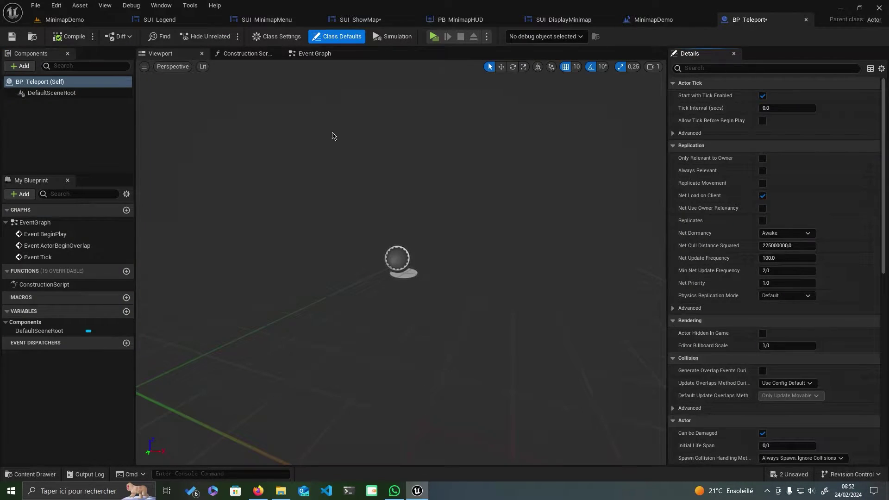
# - Add a StaticMesh component to BP_Teleport and assign it the Tile_1 stone tile mesh
pyautogui.click(23, 66)
pyautogui.write('r')
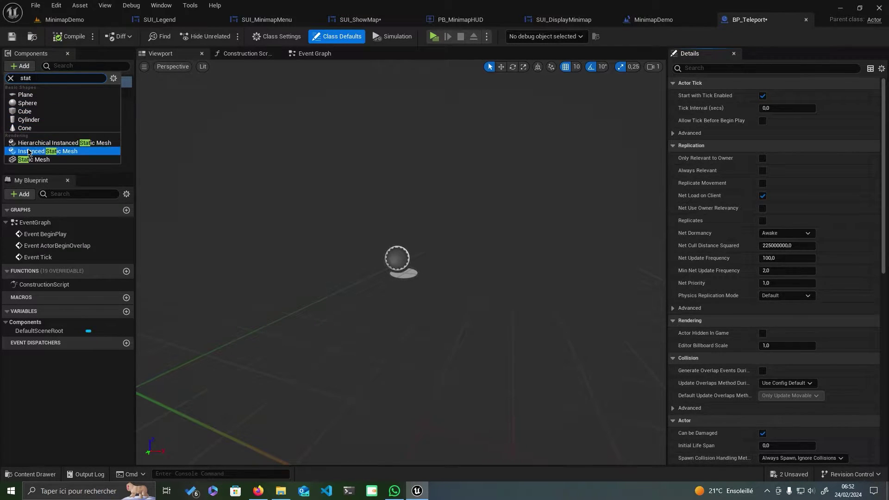
pyautogui.click(29, 159)
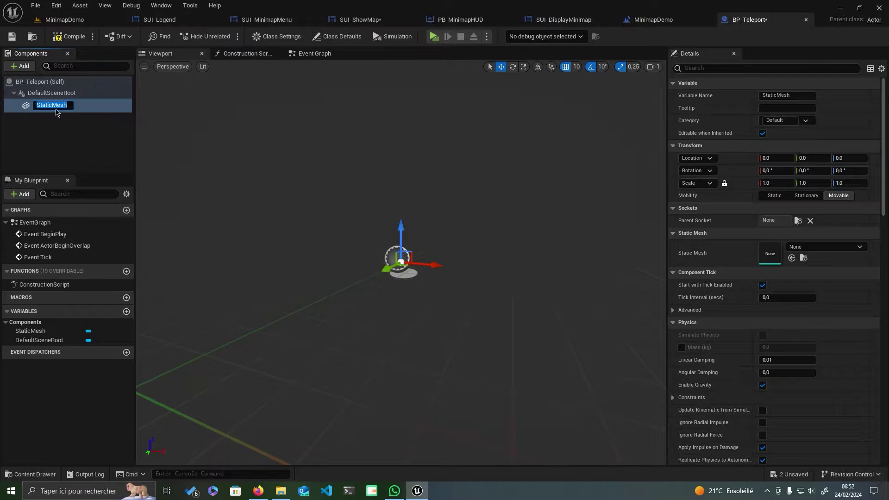
pyautogui.click(811, 247)
pyautogui.scroll(-3, 844, 388)
pyautogui.scroll(-3, 844, 387)
pyautogui.scroll(-2, 844, 386)
pyautogui.scroll(-2, 845, 385)
pyautogui.scroll(-3, 845, 384)
pyautogui.scroll(-2, 845, 384)
pyautogui.scroll(-2, 844, 385)
pyautogui.scroll(-3, 844, 385)
pyautogui.scroll(-3, 845, 385)
pyautogui.scroll(-2, 845, 385)
pyautogui.scroll(-3, 844, 385)
pyautogui.scroll(-2, 845, 385)
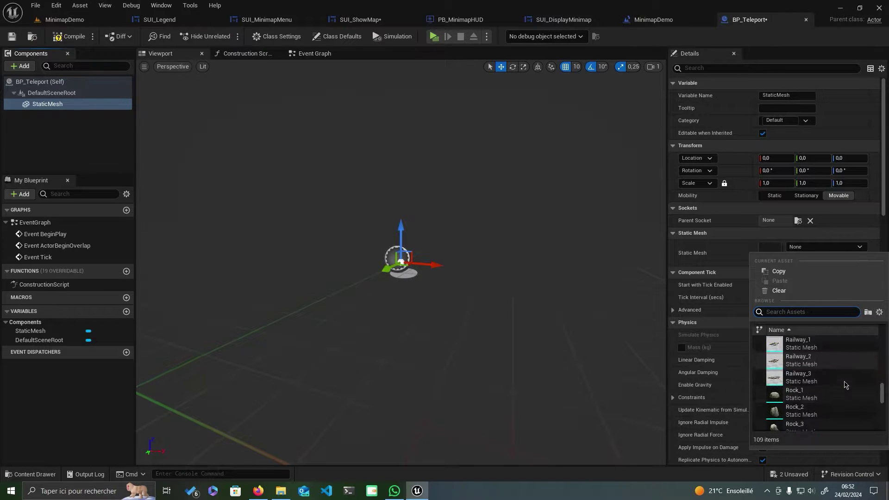
pyautogui.scroll(-3, 844, 386)
pyautogui.scroll(-2, 845, 385)
pyautogui.scroll(-3, 844, 385)
pyautogui.scroll(-2, 844, 385)
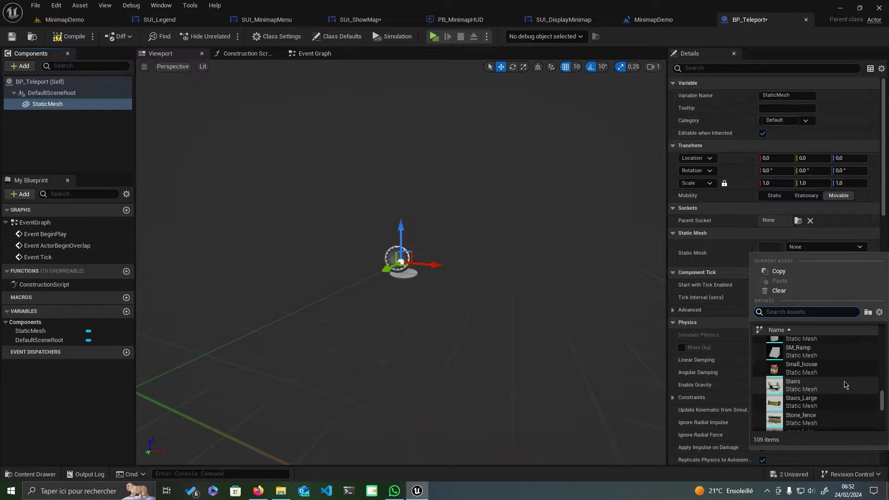
pyautogui.scroll(-2, 845, 385)
pyautogui.scroll(-2, 844, 386)
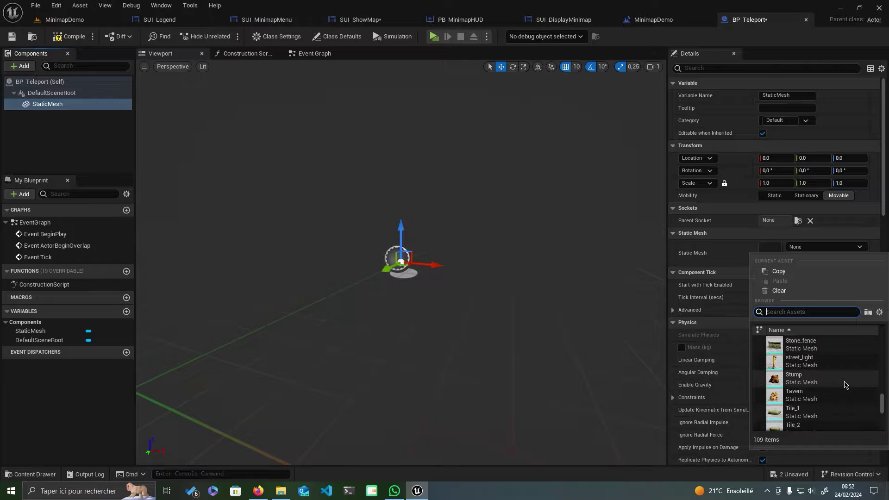
pyautogui.click(805, 399)
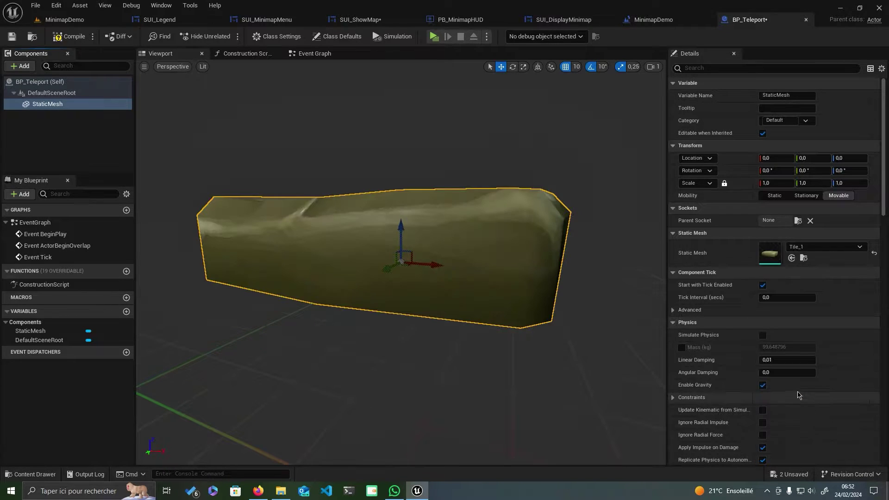
pyautogui.moveTo(432, 248)
pyautogui.mouseDown(button='right')
pyautogui.moveTo(458, 263)
pyautogui.moveTo(405, 170)
pyautogui.mouseUp(button='right')
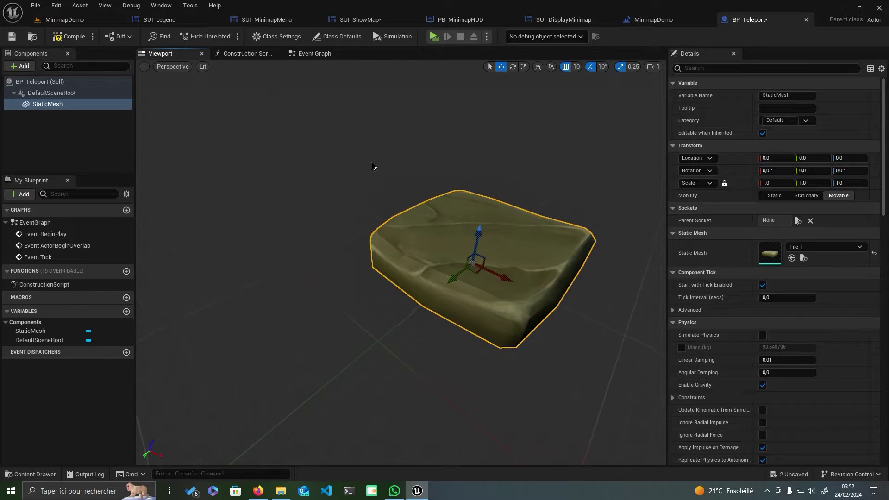
# - Add a Point Of Interest component to BP_Teleport with Static and Teleport ticked
pyautogui.click(28, 67)
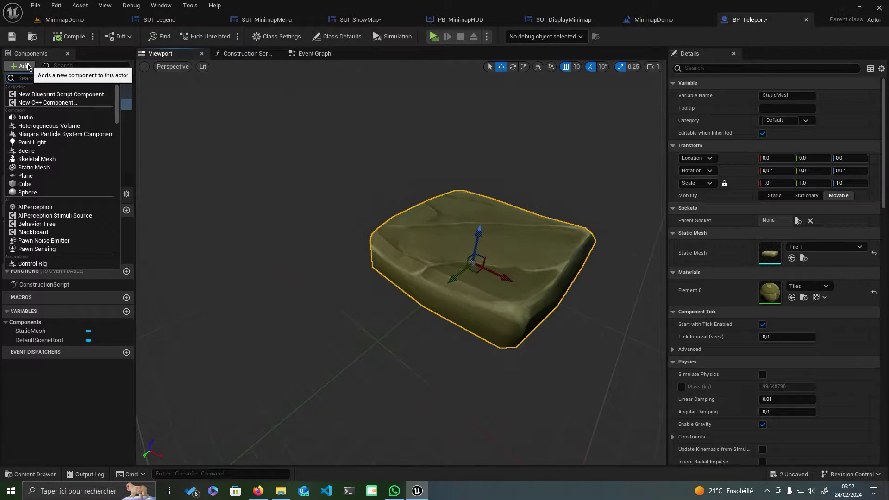
pyautogui.write('Poin')
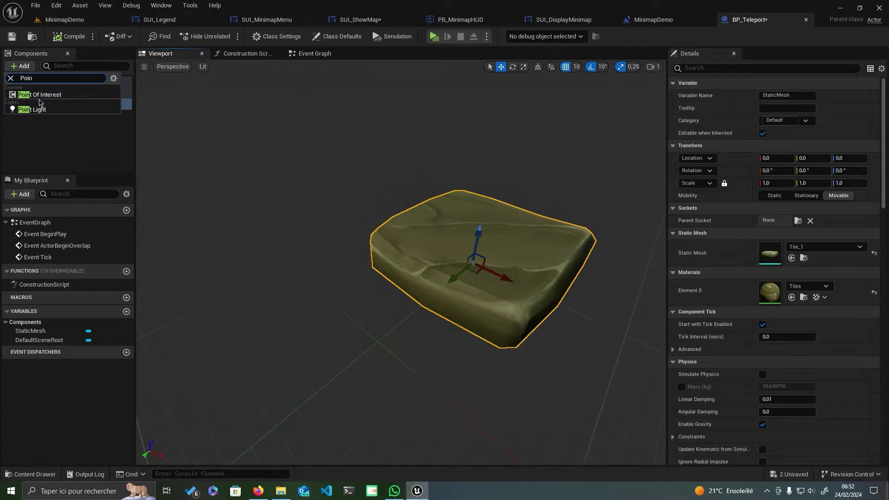
pyautogui.click(39, 99)
pyautogui.press('Return')
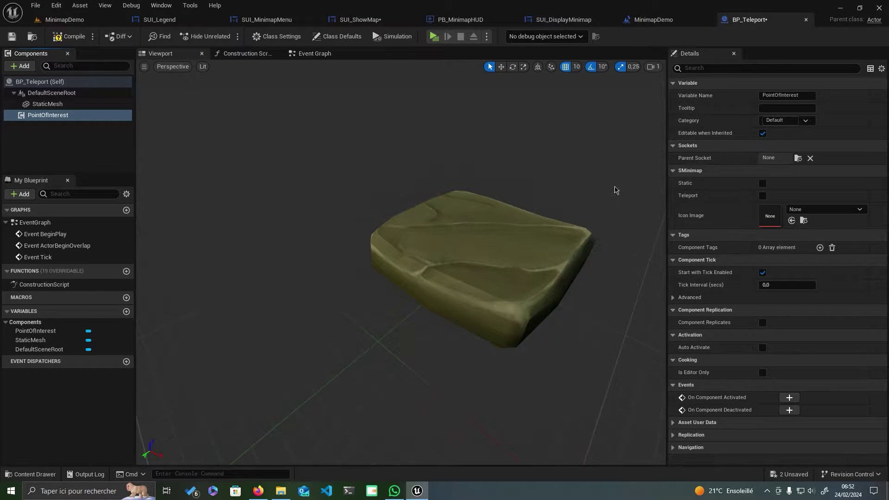
pyautogui.click(763, 183)
pyautogui.click(763, 196)
# - Set the point of interest's icon image to hitmarker and compile BP_Teleport
pyautogui.click(822, 212)
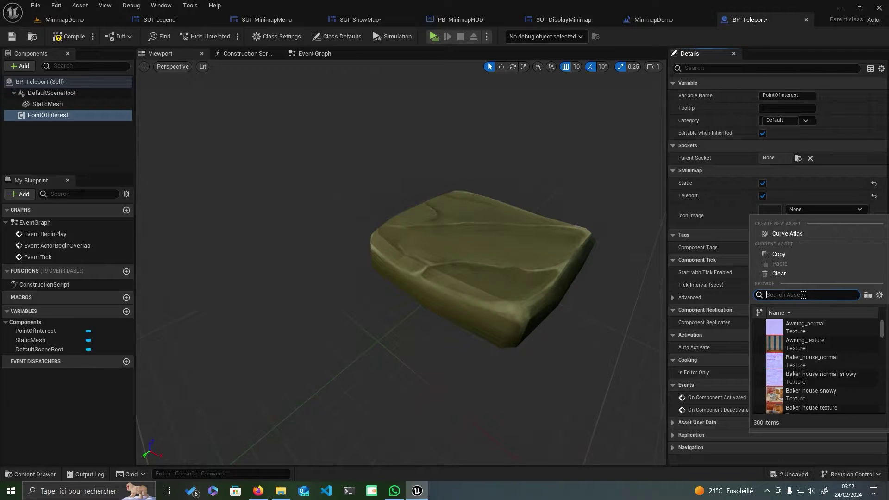
pyautogui.scroll(-2, 818, 336)
pyautogui.scroll(-2, 818, 336)
pyautogui.scroll(-2, 818, 337)
pyautogui.scroll(-2, 819, 337)
pyautogui.scroll(-2, 818, 337)
pyautogui.scroll(-2, 818, 337)
pyautogui.scroll(-2, 818, 337)
pyautogui.scroll(-2, 818, 336)
pyautogui.scroll(-2, 818, 337)
pyautogui.scroll(-2, 818, 336)
pyautogui.scroll(-2, 819, 337)
pyautogui.scroll(-2, 818, 337)
pyautogui.scroll(-2, 818, 336)
pyautogui.scroll(-2, 818, 336)
pyautogui.scroll(-2, 818, 335)
pyautogui.scroll(-2, 818, 335)
pyautogui.scroll(1, 818, 336)
pyautogui.click(818, 336)
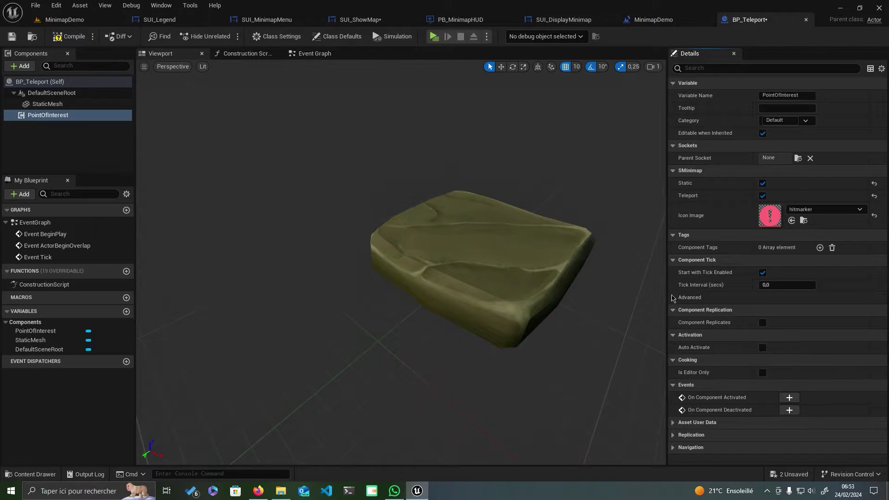
pyautogui.click(68, 35)
# - Change the icon image to other-enemt-icon and return to the MinimapDemo level
pyautogui.click(819, 209)
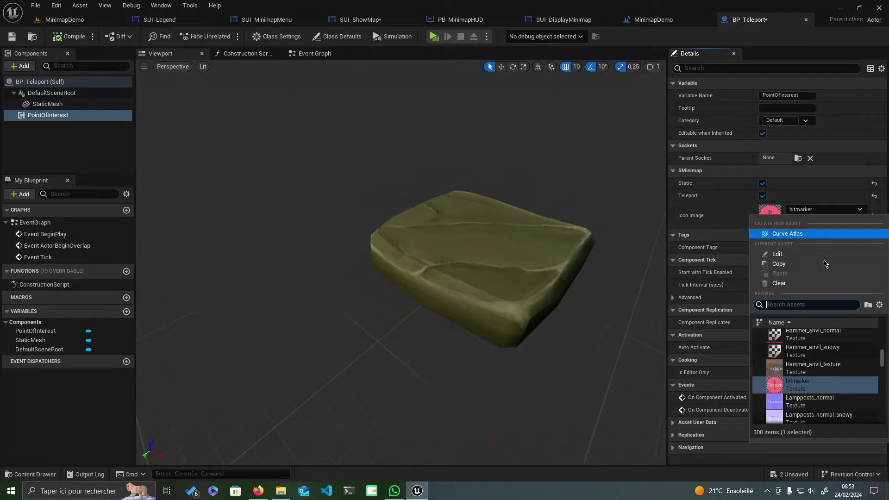
pyautogui.scroll(-2, 817, 359)
pyautogui.scroll(-2, 818, 359)
pyautogui.scroll(-2, 817, 359)
pyautogui.scroll(-2, 818, 359)
pyautogui.scroll(-2, 817, 359)
pyautogui.scroll(-2, 817, 359)
pyautogui.scroll(-2, 818, 360)
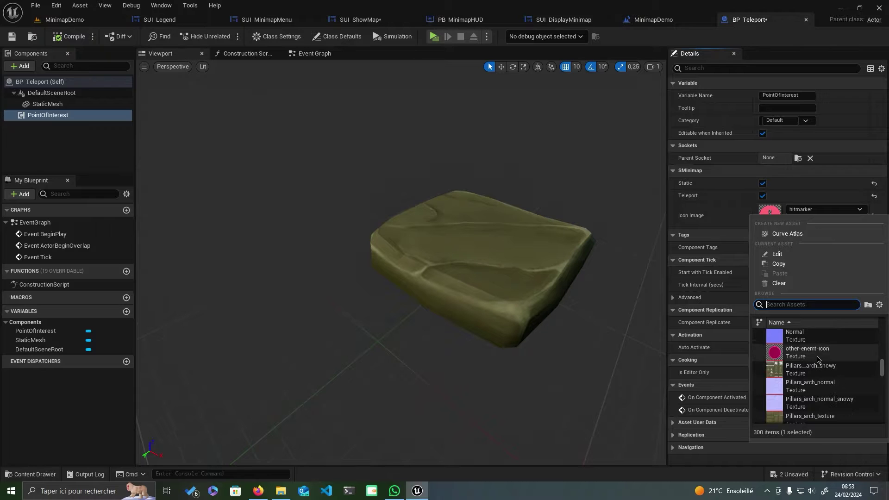
pyautogui.press('Escape')
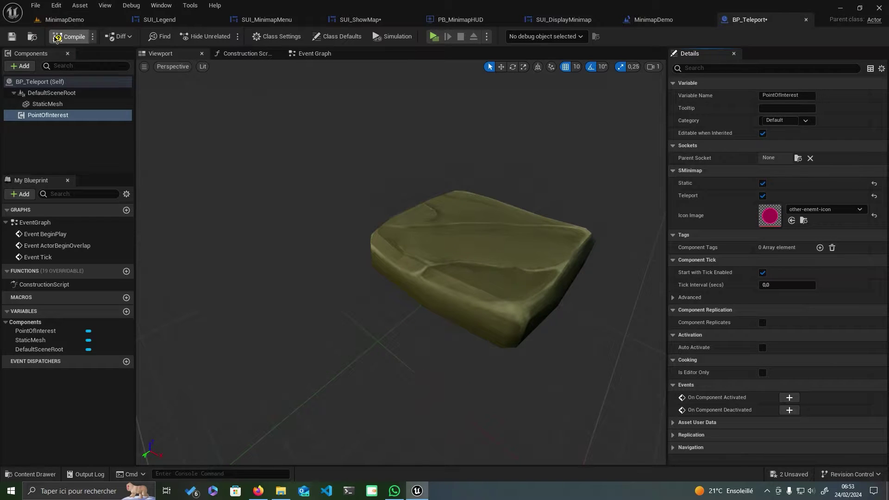
pyautogui.click(69, 19)
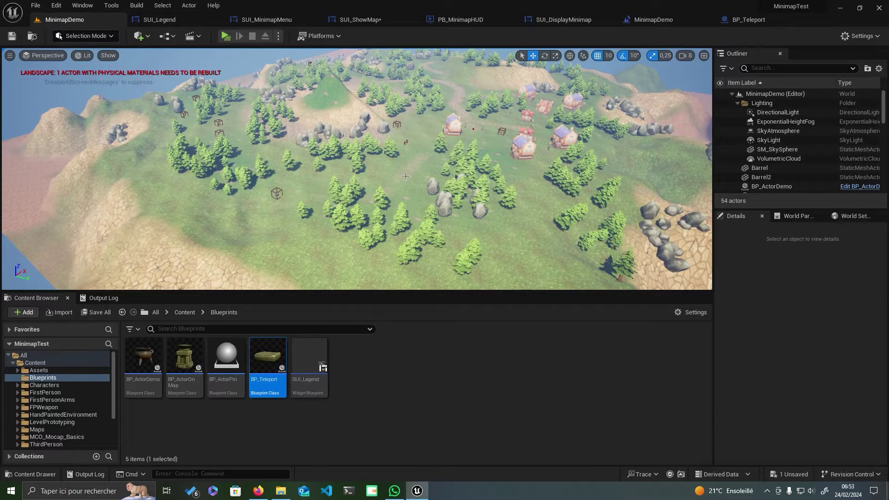
# - Place the first four BP_Teleport points near the village and on the rocky hillside
pyautogui.moveTo(433, 190); pyautogui.dragTo(432, 189, button='right')
pyautogui.moveTo(268, 364); pyautogui.dragTo(355, 218)
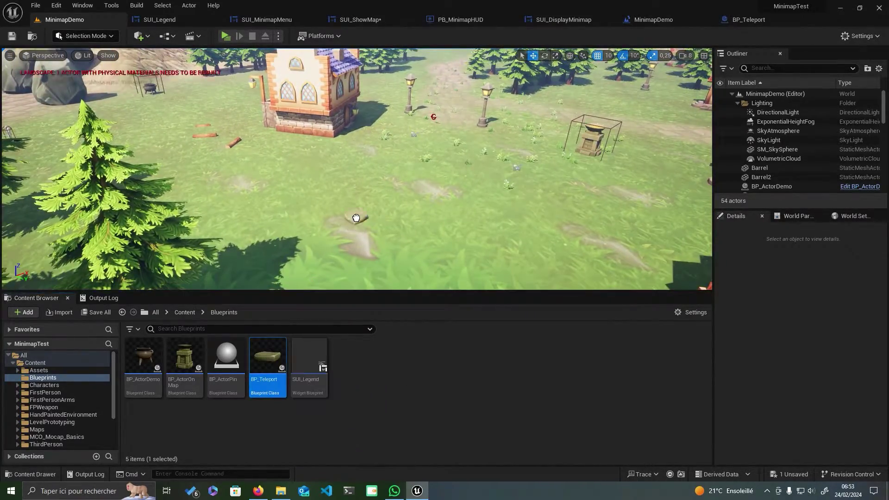
pyautogui.moveTo(433, 190); pyautogui.dragTo(433, 189, button='right')
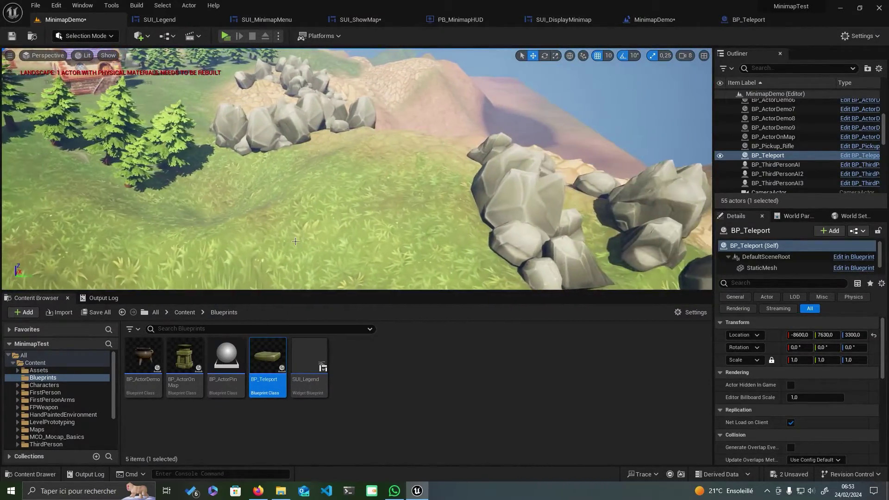
pyautogui.moveTo(407, 188); pyautogui.dragTo(407, 189)
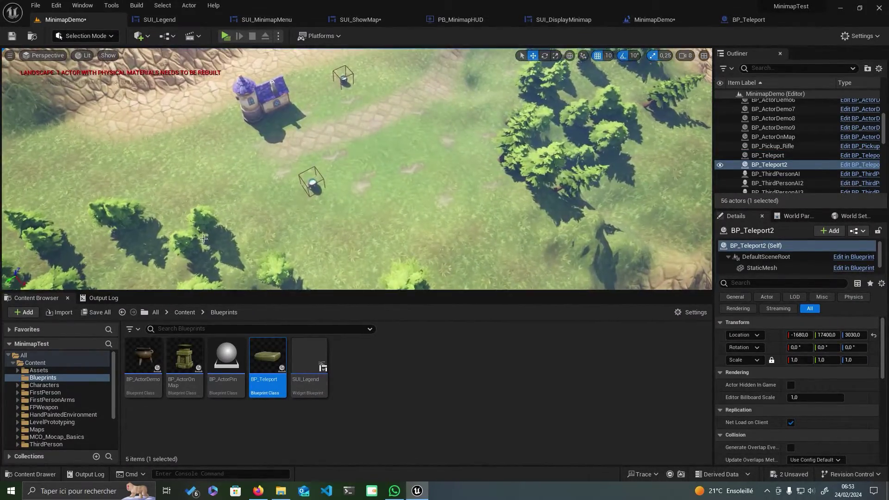
pyautogui.moveTo(350, 250); pyautogui.dragTo(350, 250)
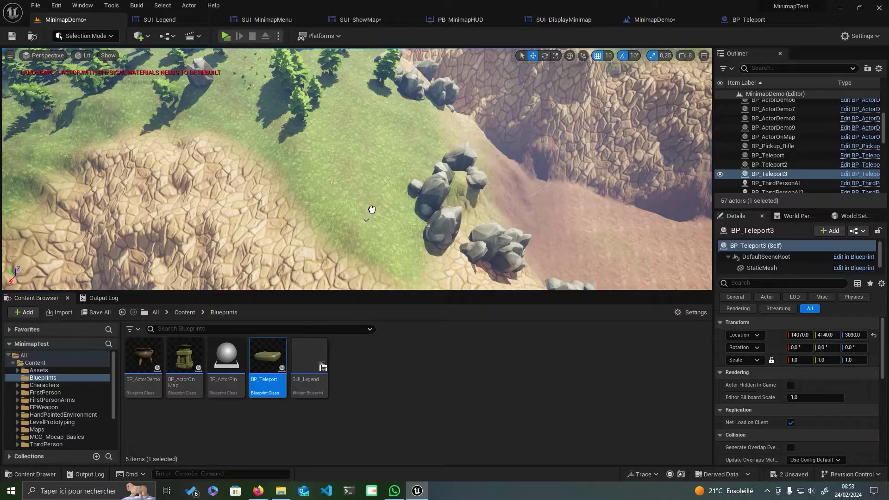
pyautogui.moveTo(372, 209); pyautogui.dragTo(373, 203)
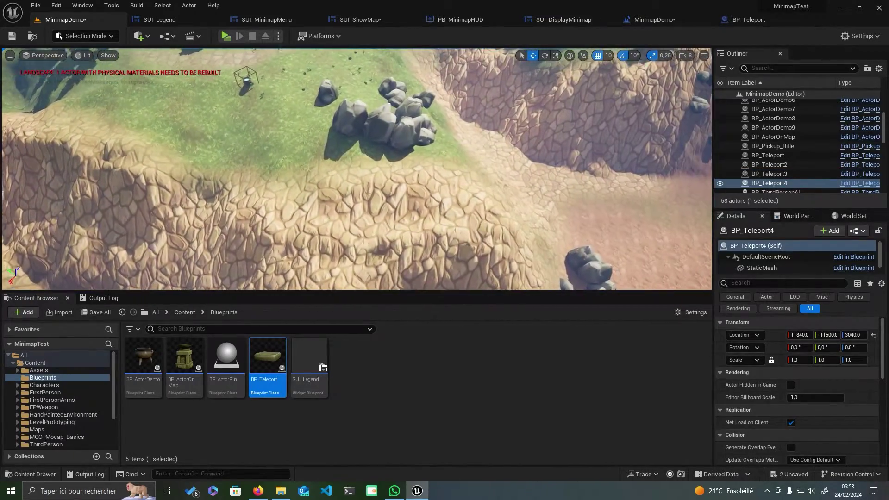
# - Place three more BP_Teleport points over the hills and cobbled path, then save the level
pyautogui.moveTo(261, 259); pyautogui.dragTo(260, 258, button='right')
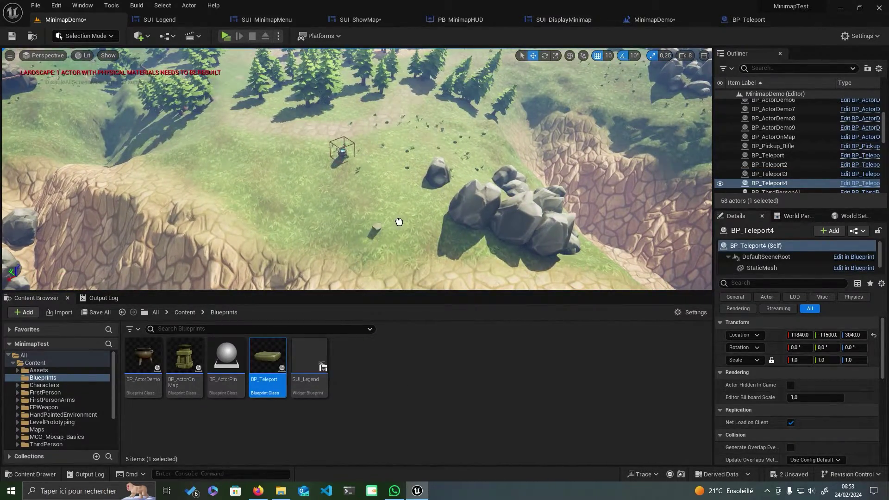
pyautogui.click(421, 219)
pyautogui.moveTo(420, 219); pyautogui.dragTo(421, 220, button='right')
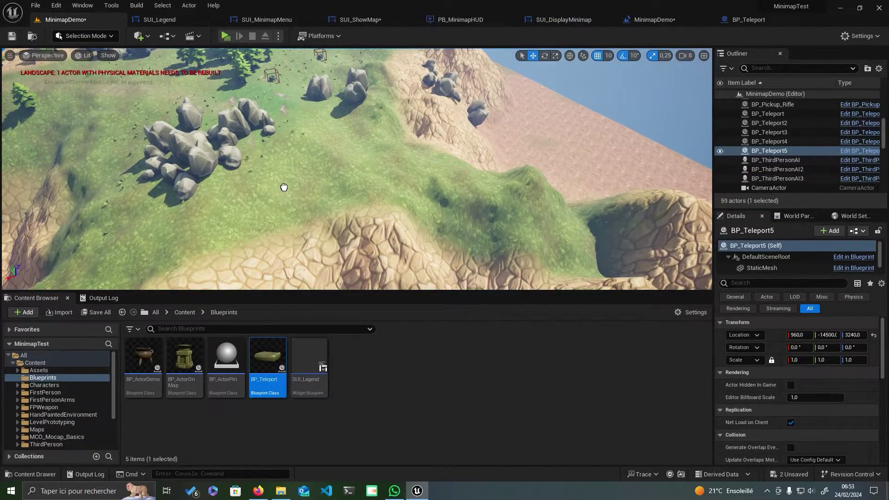
pyautogui.moveTo(284, 187); pyautogui.dragTo(284, 187)
pyautogui.moveTo(284, 187); pyautogui.dragTo(284, 187, button='right')
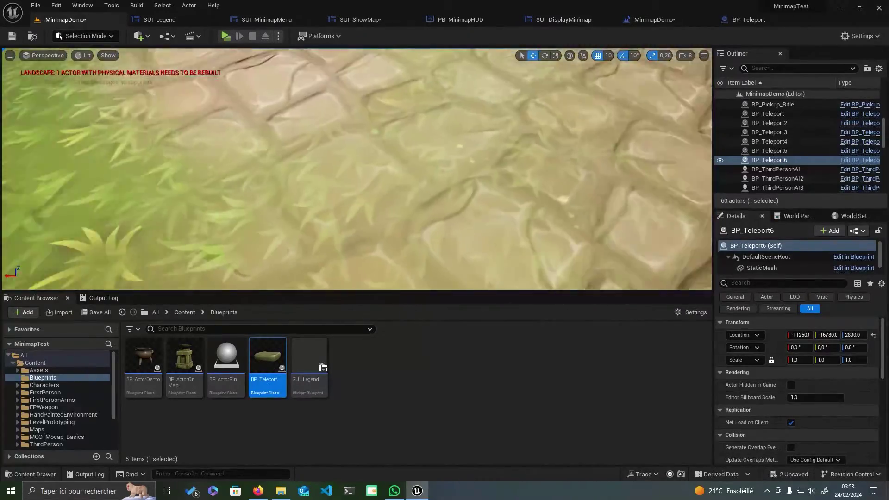
pyautogui.moveTo(307, 273); pyautogui.dragTo(307, 274, button='right')
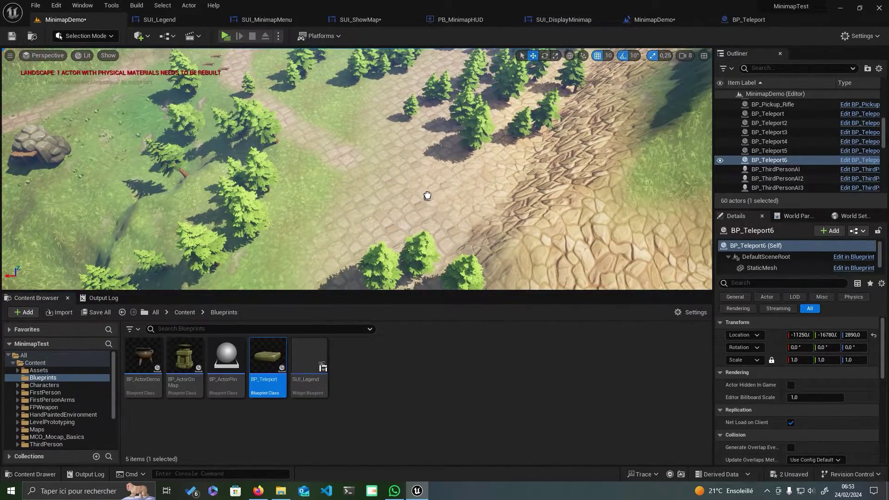
pyautogui.moveTo(272, 357); pyautogui.dragTo(429, 189)
pyautogui.hotkey('ctrl', 's')
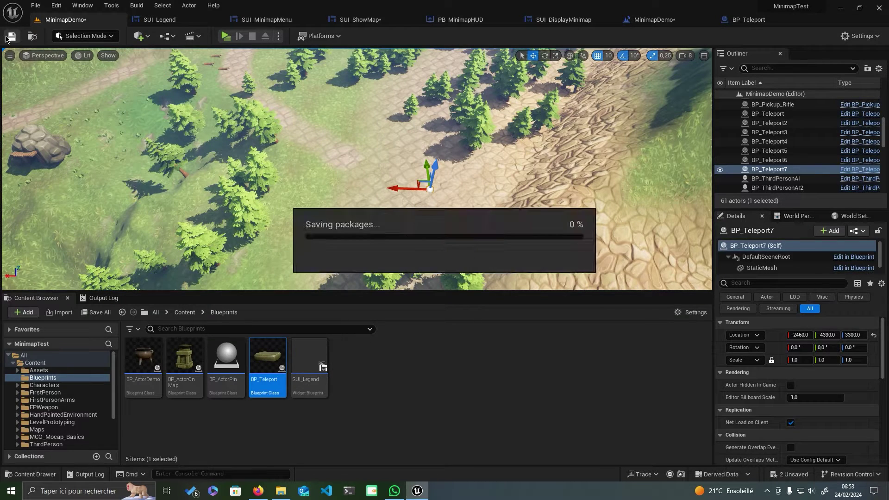
pyautogui.click(473, 19)
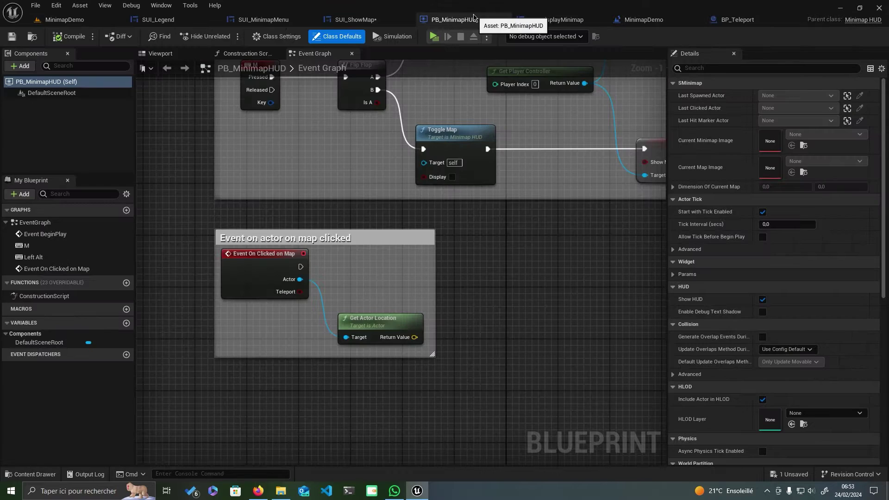
# - Widen the clicked-on-map comment box and add a Branch node driven by the Teleport flag
pyautogui.moveTo(458, 304); pyautogui.dragTo(494, 249, button='right')
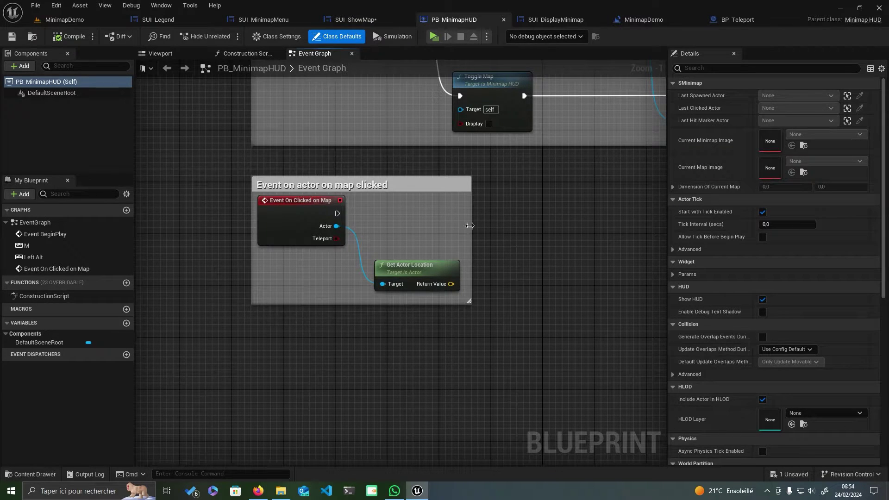
pyautogui.moveTo(470, 225); pyautogui.dragTo(662, 226)
pyautogui.moveTo(354, 255); pyautogui.dragTo(260, 263, button='right')
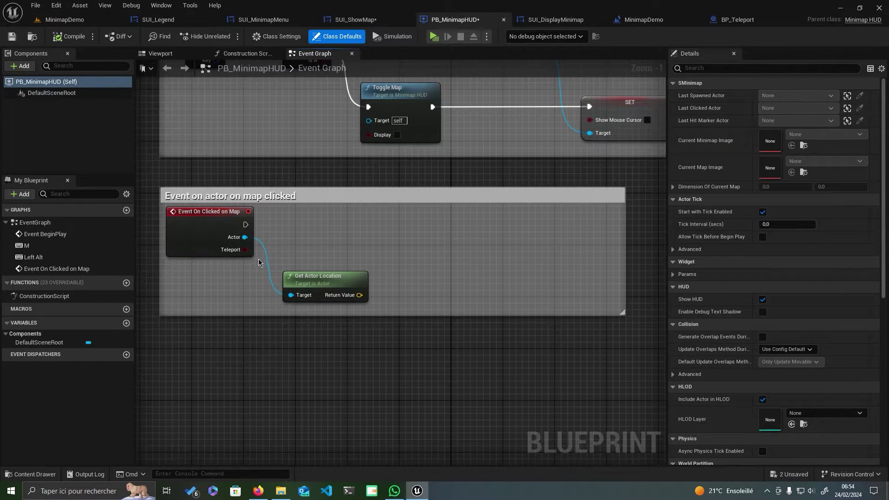
pyautogui.moveTo(246, 250); pyautogui.dragTo(295, 240)
pyautogui.write('brba')
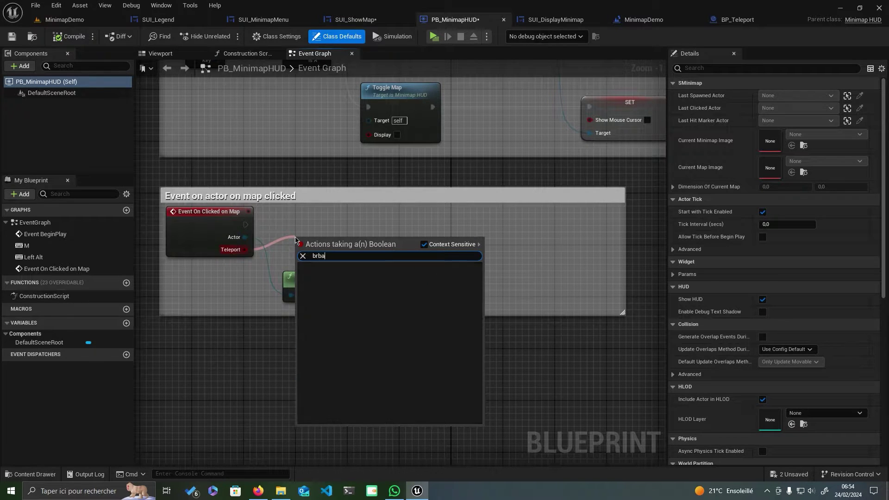
pyautogui.press('BackSpace')
pyautogui.press('BackSpace')
pyautogui.write('ra')
pyautogui.press('BackSpace')
pyautogui.write('an')
pyautogui.press('Return')
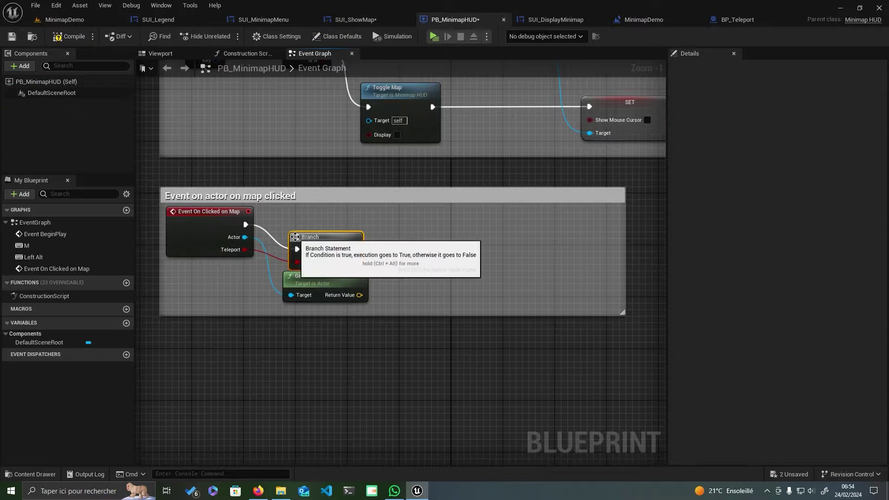
# - Arrange the Branch and Get Actor Location nodes, extend the comment, and search 'get player ch'
pyautogui.moveTo(297, 234); pyautogui.dragTo(400, 214)
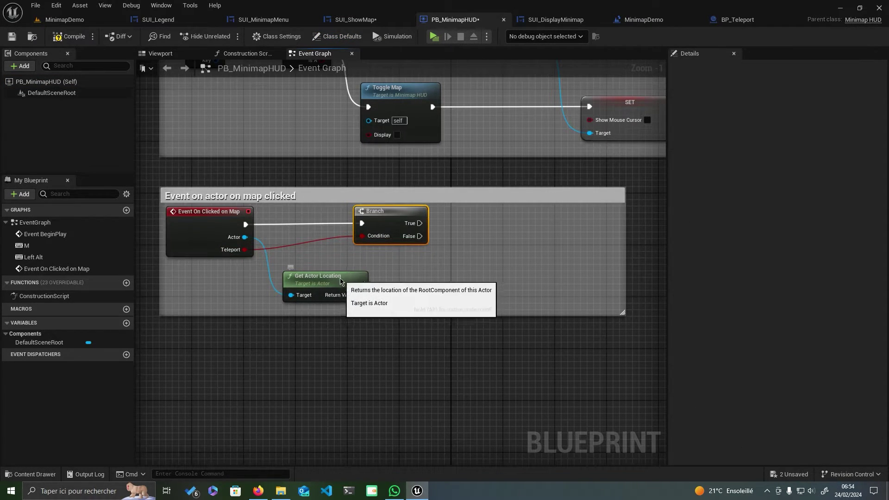
pyautogui.moveTo(358, 273); pyautogui.dragTo(358, 266)
pyautogui.moveTo(358, 315); pyautogui.dragTo(358, 365)
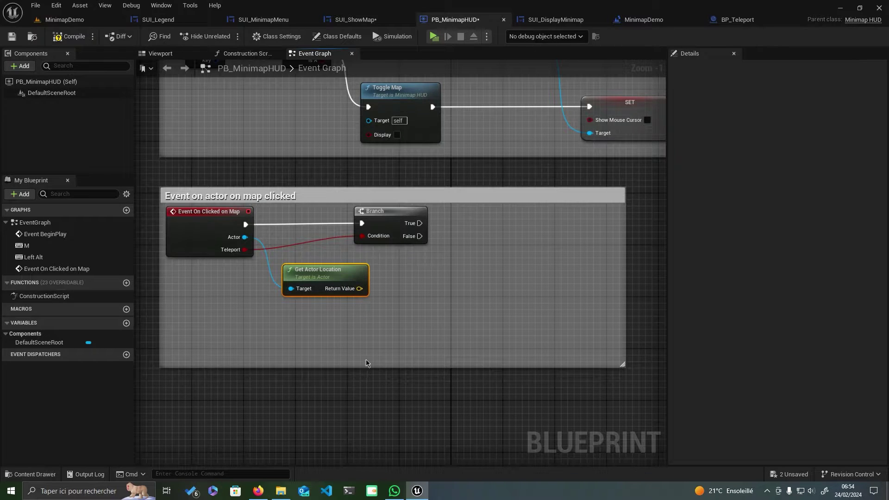
pyautogui.rightClick(347, 334)
pyautogui.write('get playr')
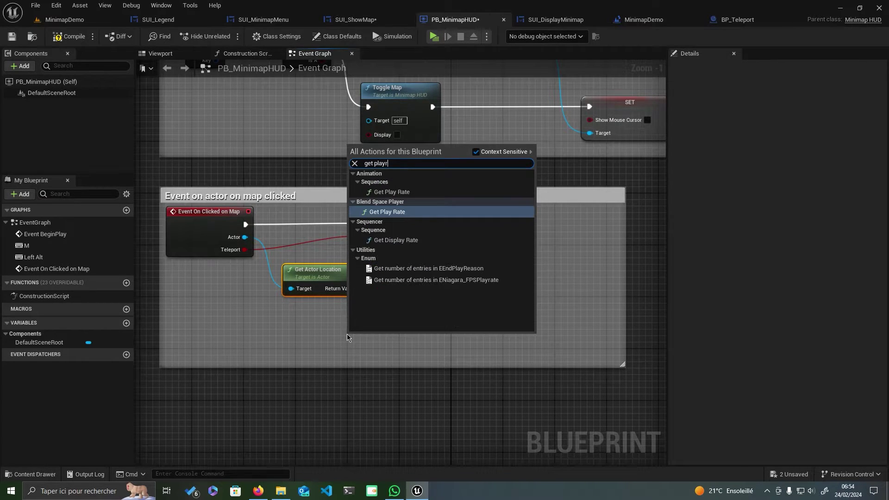
pyautogui.press('BackSpace')
pyautogui.write('er c')
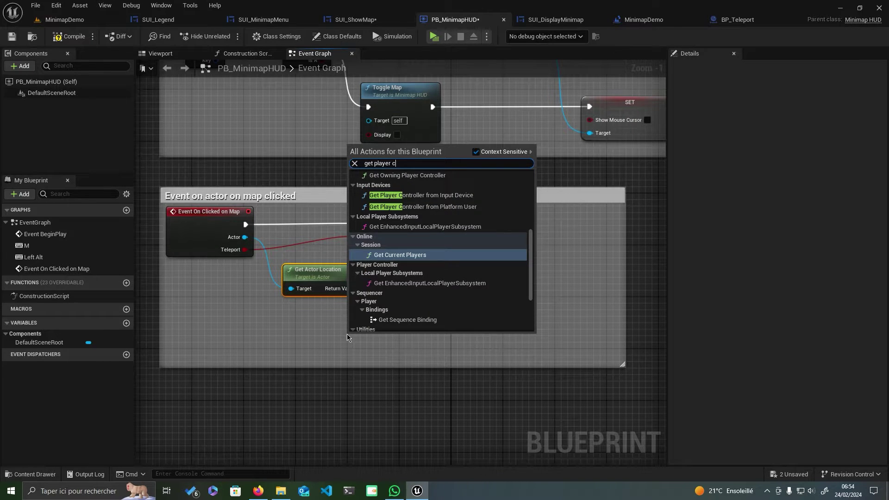
pyautogui.write('h')
# - Add a Get Player Character node and position it inside the comment box
pyautogui.press('Return')
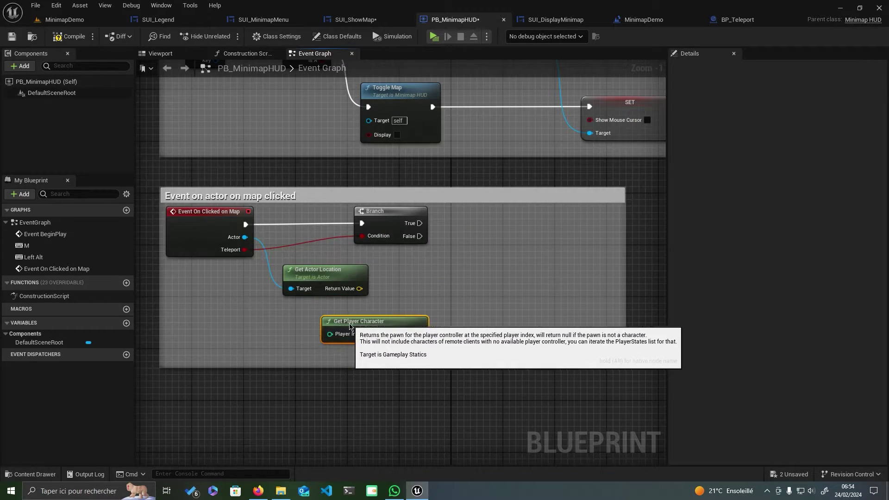
pyautogui.moveTo(360, 338); pyautogui.dragTo(334, 325)
pyautogui.moveTo(419, 334); pyautogui.dragTo(407, 343, button='right')
# - Add Set Actor Location on the player character and run it from Branch True
pyautogui.moveTo(407, 343); pyautogui.dragTo(444, 304)
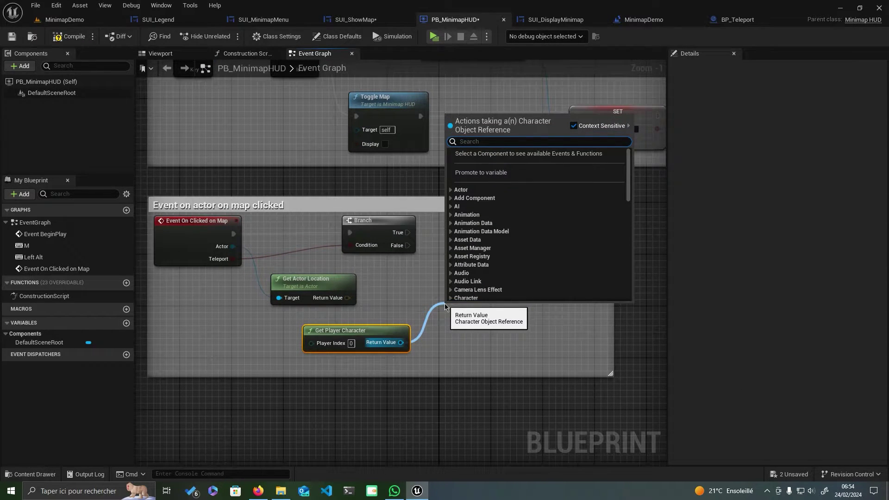
pyautogui.write('get')
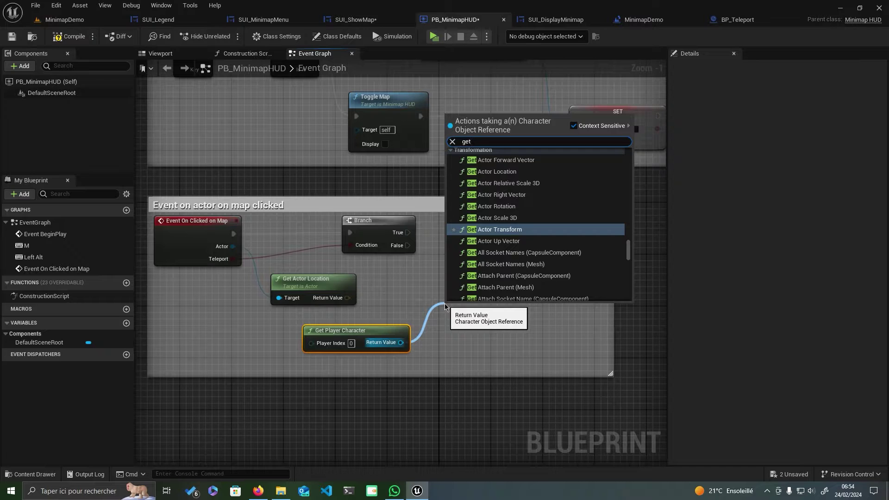
pyautogui.press('BackSpace')
pyautogui.press('BackSpace')
pyautogui.press('BackSpace')
pyautogui.write('set')
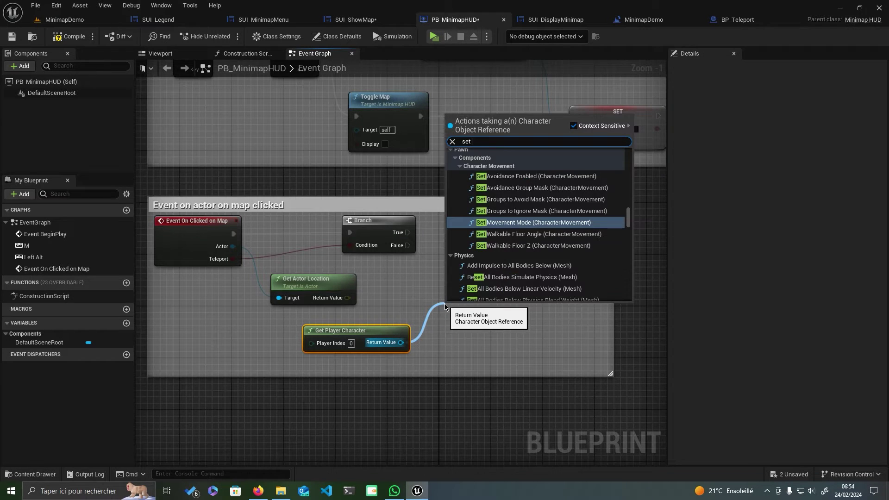
pyautogui.write(' actor location')
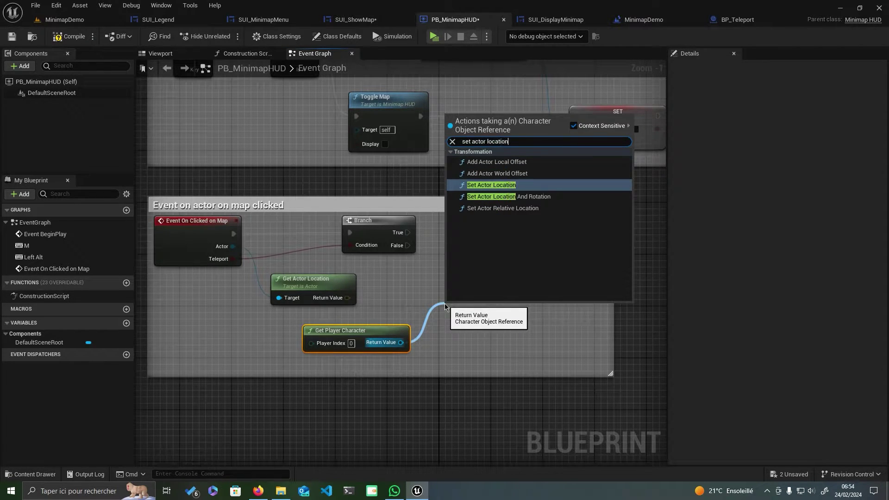
pyautogui.press('Return')
pyautogui.moveTo(444, 303)
pyautogui.mouseDown()
pyautogui.moveTo(464, 207)
pyautogui.moveTo(481, 231)
pyautogui.mouseUp()
pyautogui.moveTo(407, 232)
pyautogui.mouseDown()
pyautogui.moveTo(471, 250)
pyautogui.moveTo(467, 241)
pyautogui.mouseUp()
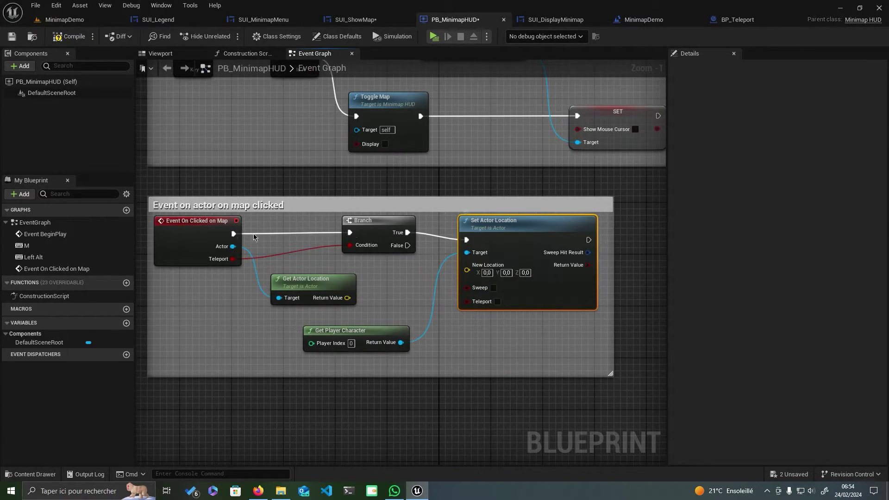
# - Split the actor location output and the New Location input into X, Y, Z pins
pyautogui.rightClick(348, 304)
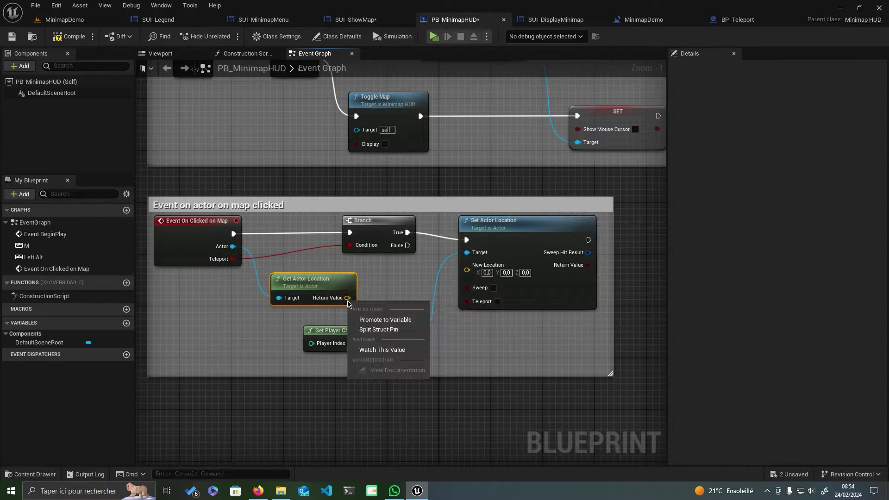
pyautogui.click(377, 333)
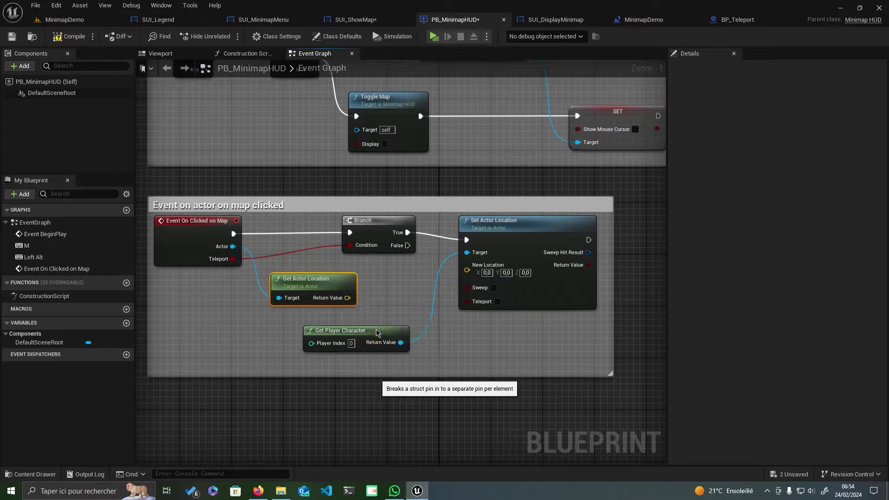
pyautogui.moveTo(361, 332); pyautogui.dragTo(358, 353)
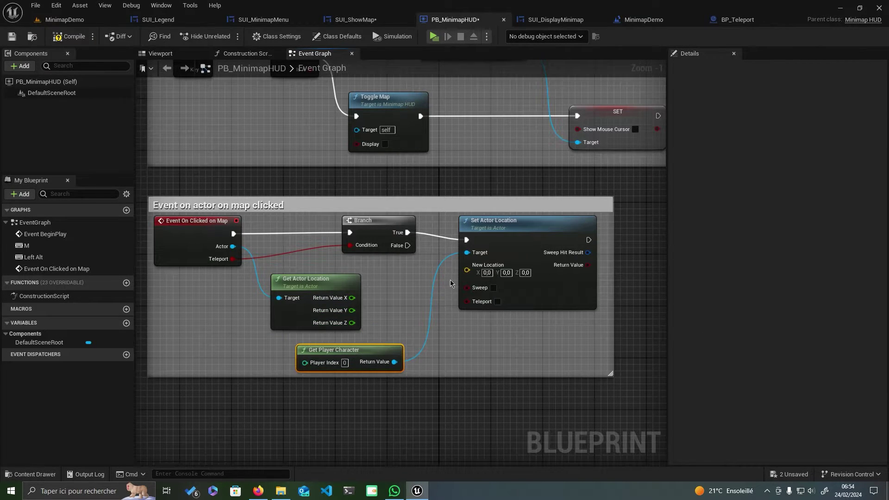
pyautogui.rightClick(466, 276)
pyautogui.click(487, 303)
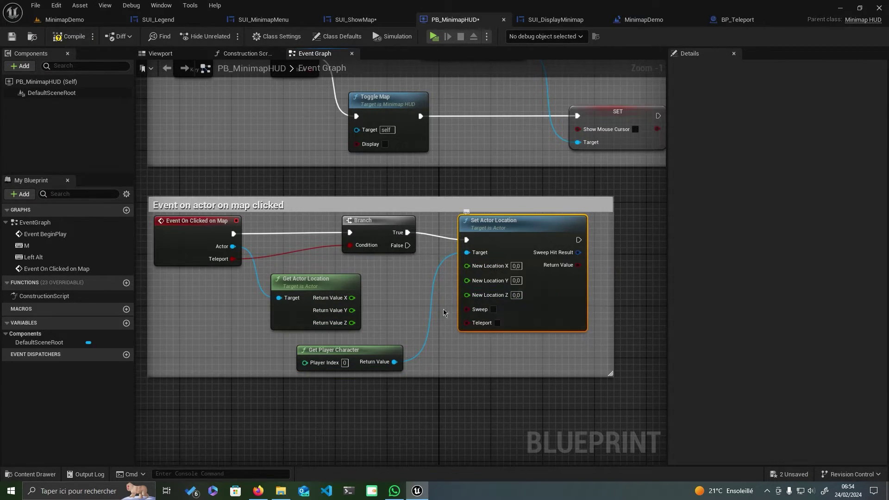
# - Feed X, Y and Z+30 into New Location via an Add node, with Teleport ticked
pyautogui.moveTo(357, 322); pyautogui.dragTo(378, 326)
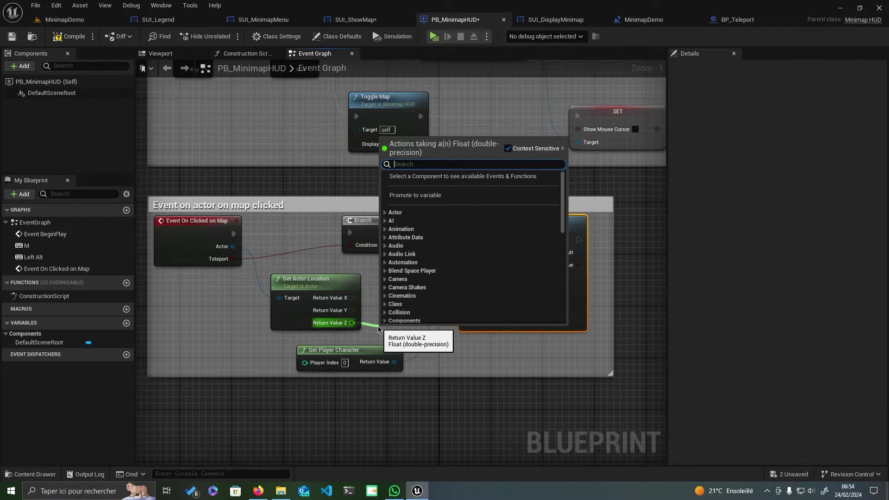
pyautogui.write('+')
pyautogui.press('Return')
pyautogui.write('30')
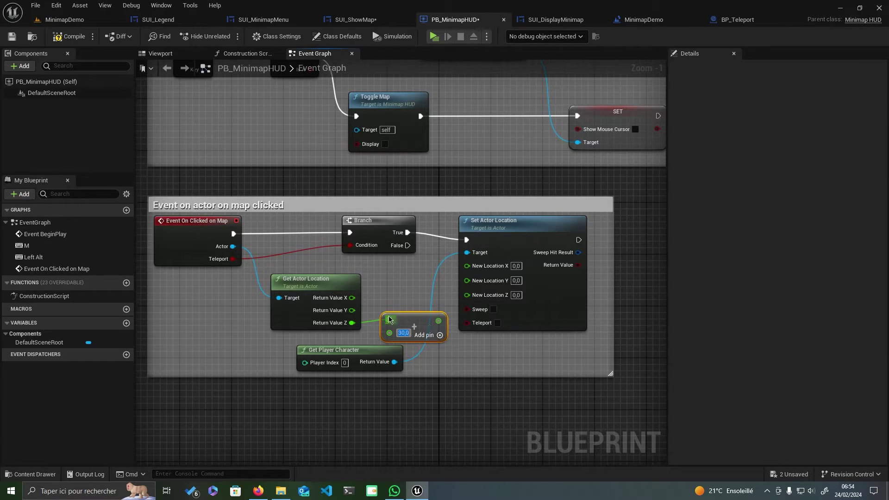
pyautogui.moveTo(352, 298); pyautogui.dragTo(467, 266)
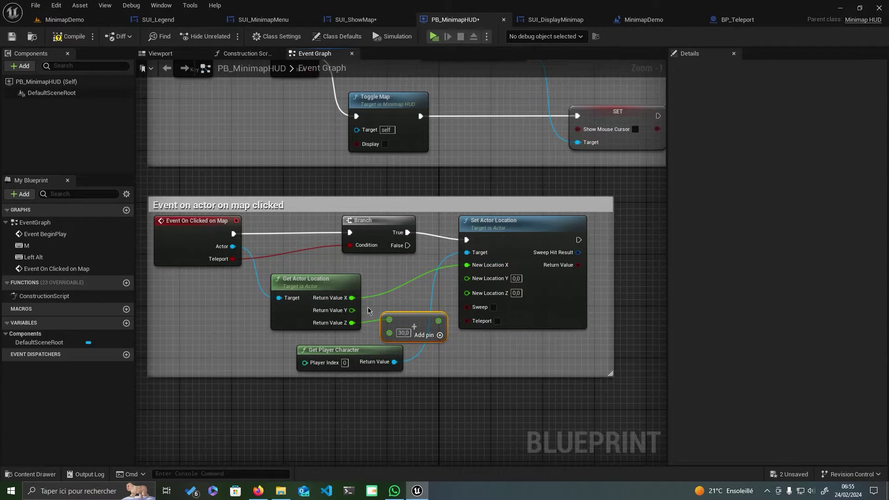
pyautogui.moveTo(352, 310); pyautogui.dragTo(467, 277)
pyautogui.moveTo(439, 326); pyautogui.dragTo(465, 296)
pyautogui.click(497, 316)
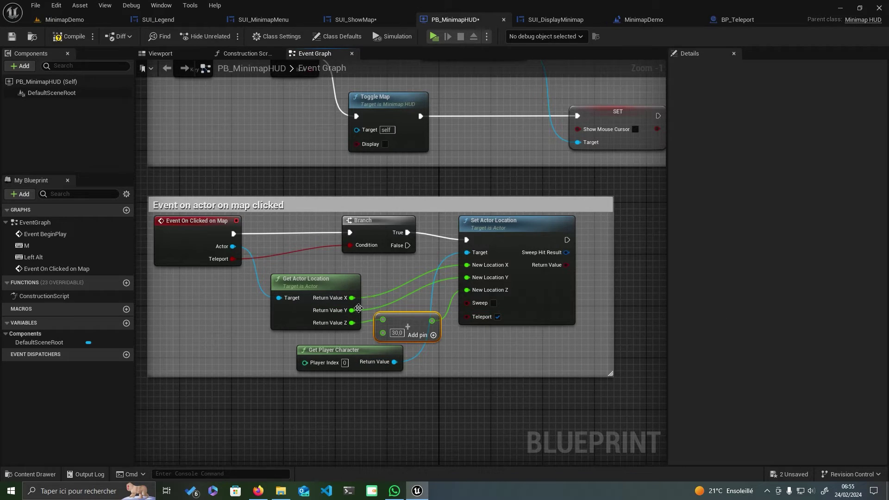
# - Compile and save the PB_MinimapHUD blueprint, then start a play test
pyautogui.click(78, 41)
pyautogui.click(11, 37)
pyautogui.click(433, 37)
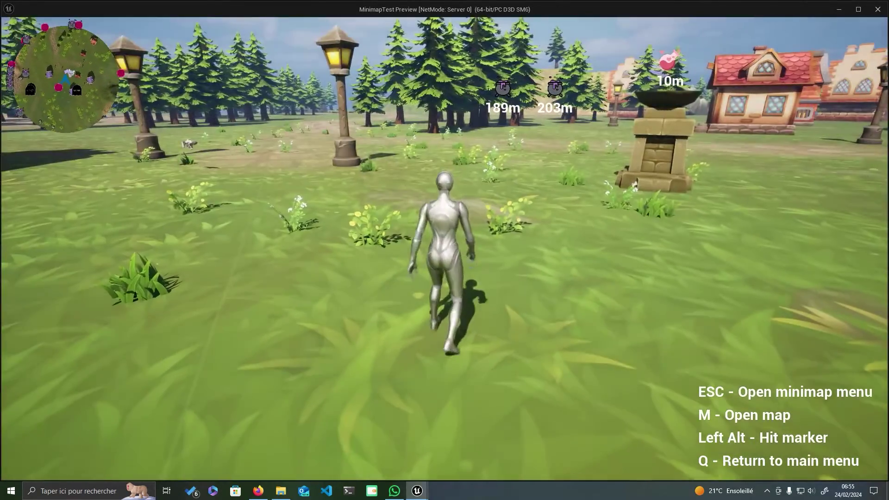
# - Teleport to several stone markers from the full-screen map, checking each new position
pyautogui.press('m')
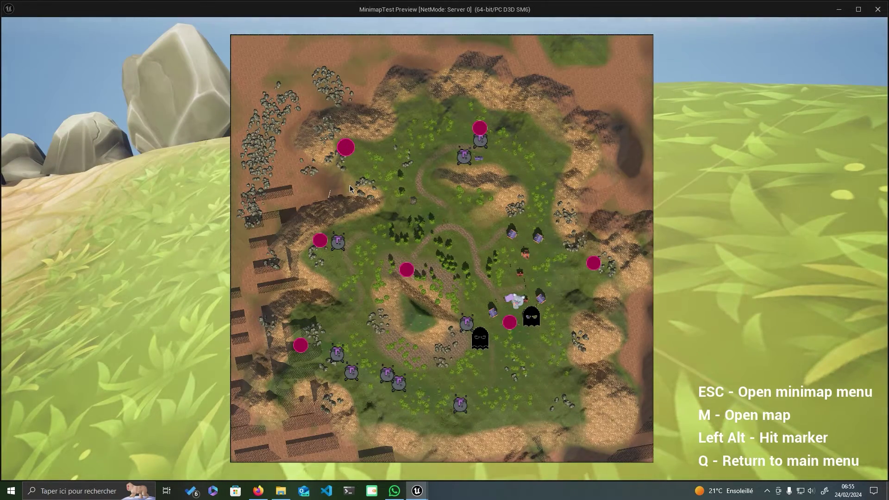
pyautogui.press('m')
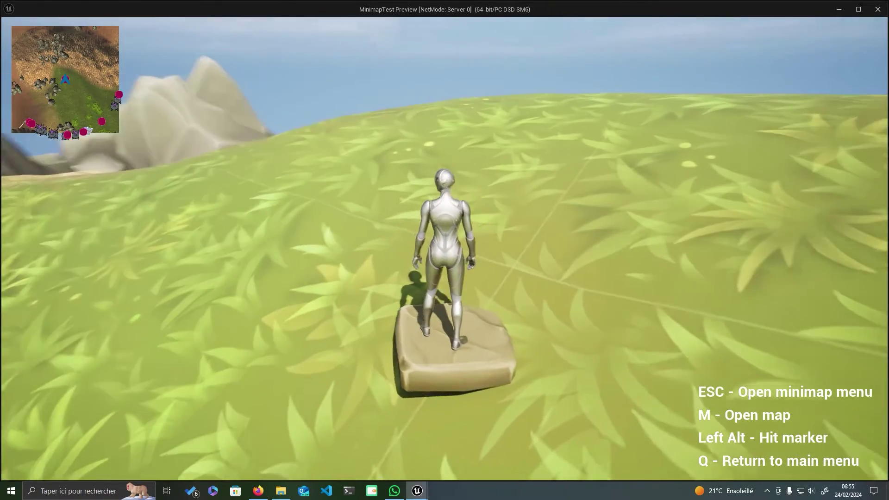
pyautogui.press('m')
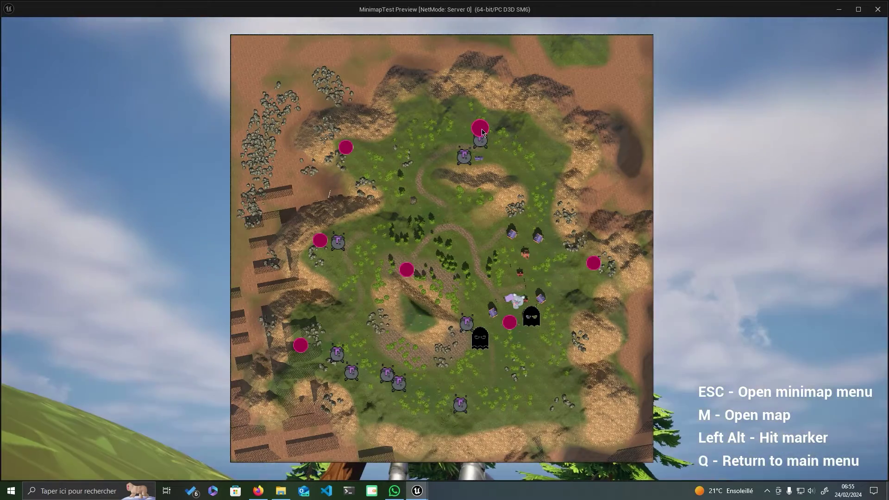
pyautogui.press('m')
pyautogui.press('m')
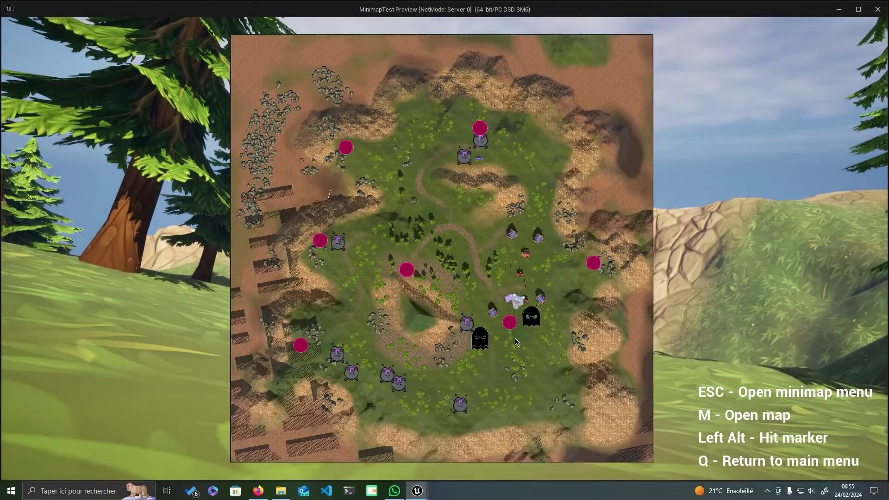
pyautogui.press('m')
pyautogui.press('m')
pyautogui.press('m')
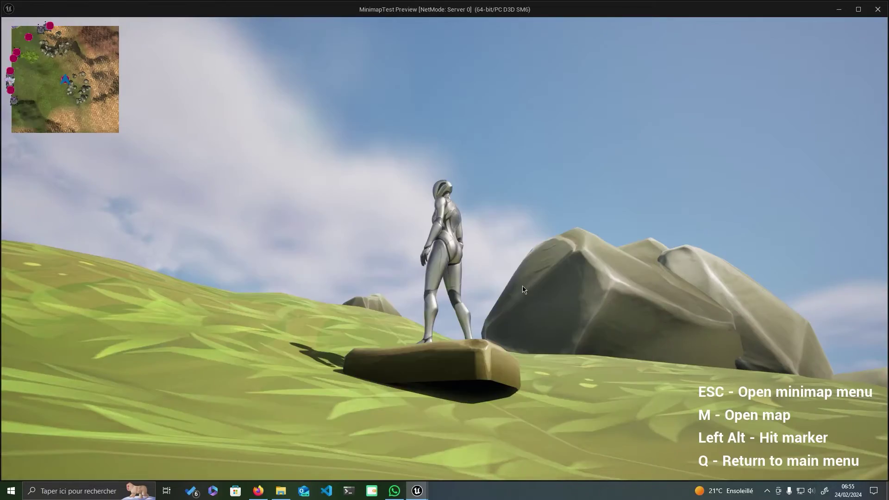
pyautogui.press('m')
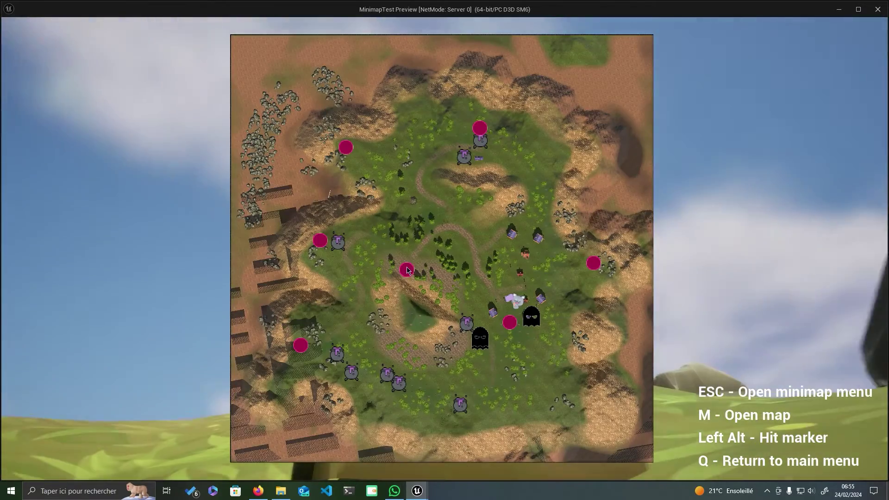
pyautogui.press('m')
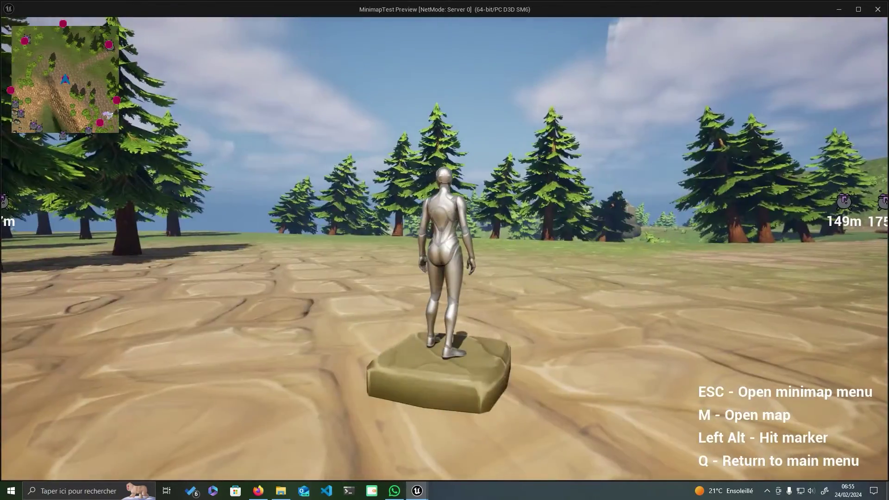
pyautogui.press('m')
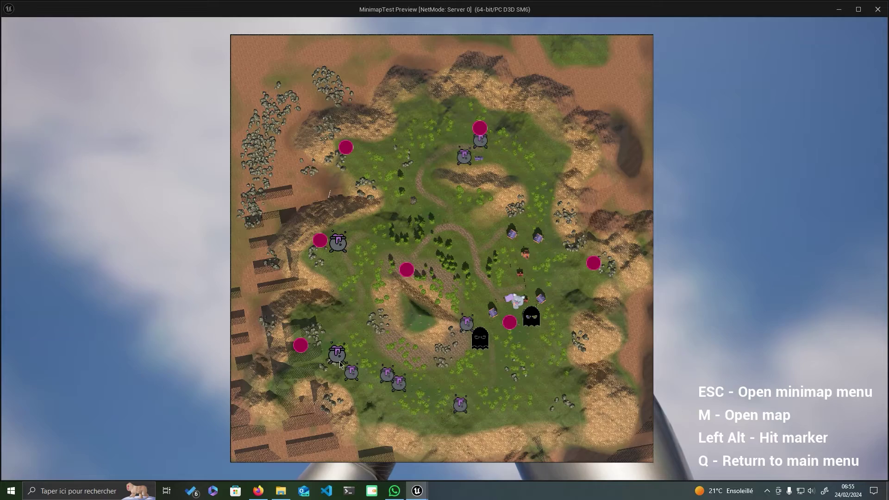
# - Teleport to more markers via the map, then run the character forward off the rock
pyautogui.press('m')
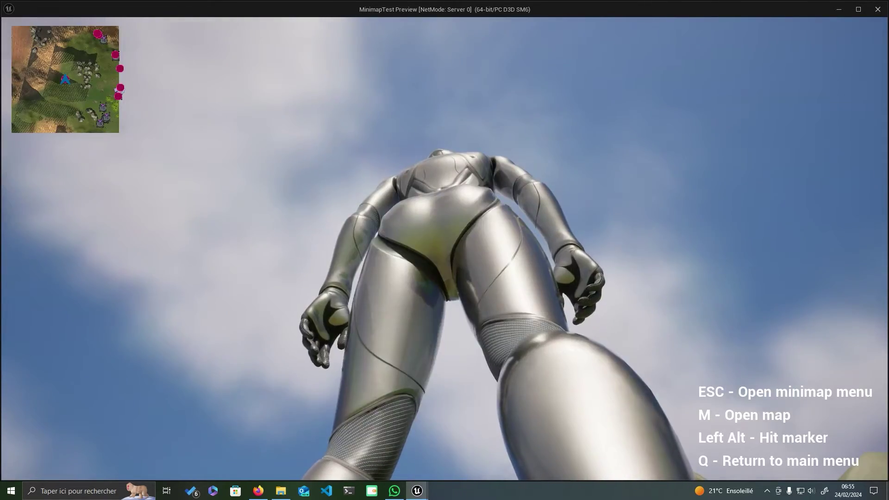
pyautogui.press('m')
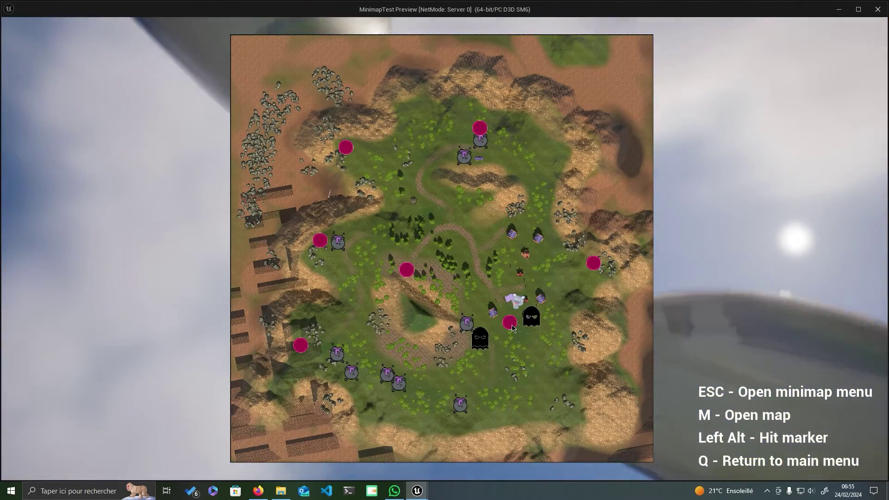
pyautogui.press('m')
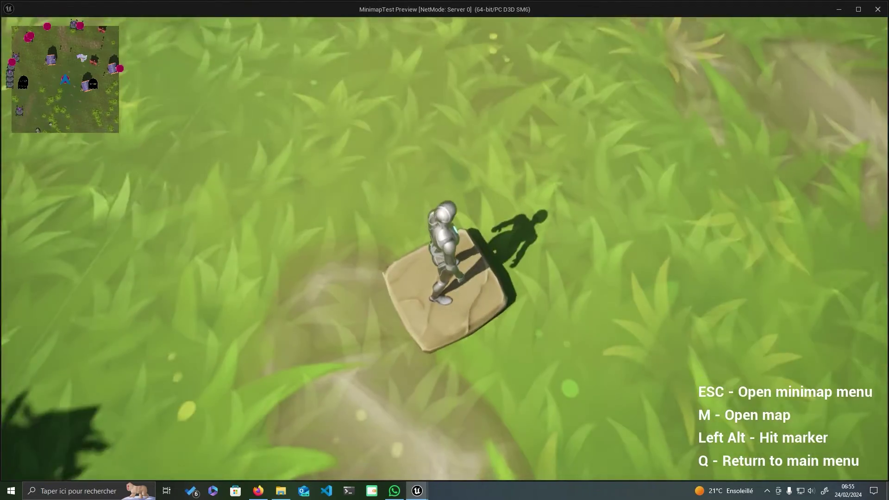
pyautogui.press('m')
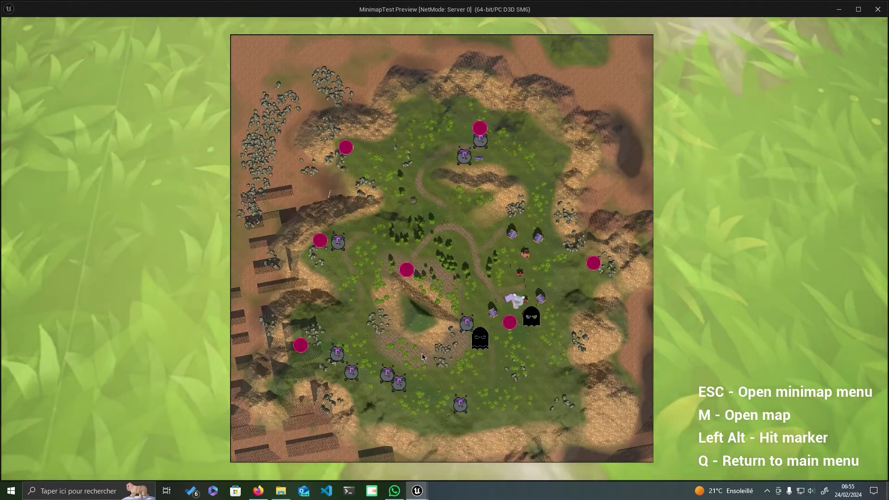
pyautogui.press('m')
pyautogui.press('m')
pyautogui.press('m')
pyautogui.press('m')
pyautogui.press('m')
pyautogui.press('m')
pyautogui.press('m')
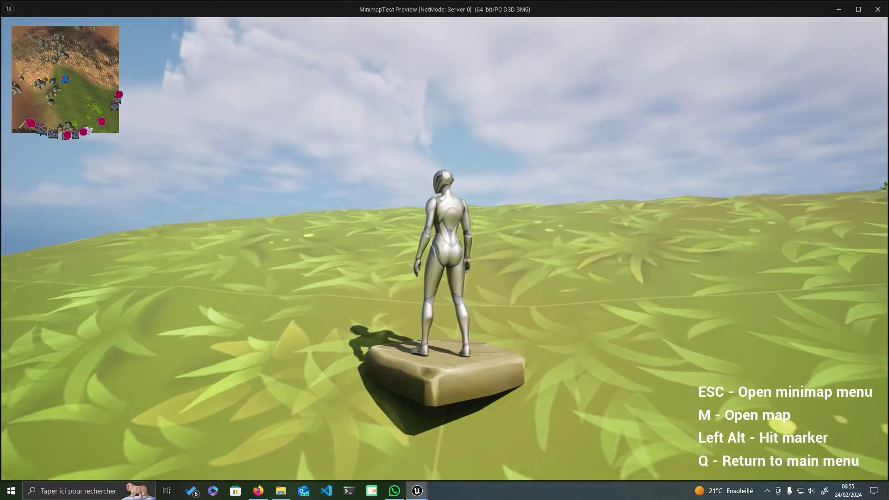
pyautogui.press('w')
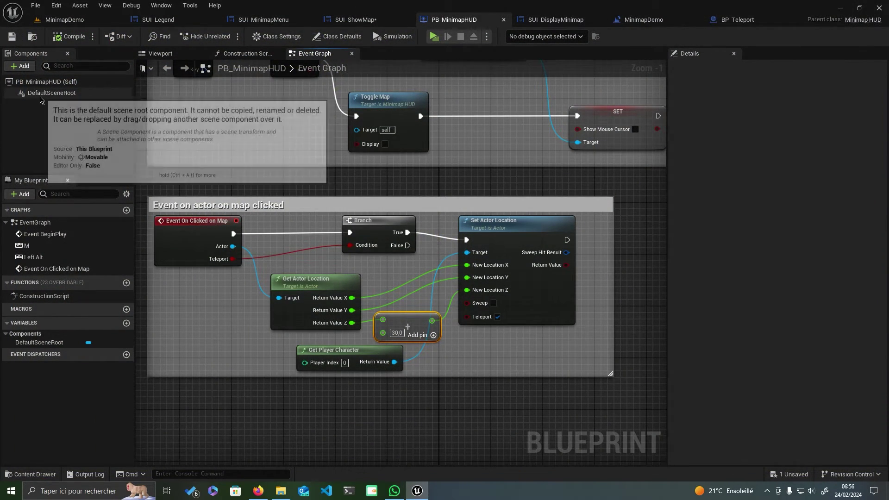
# - Return to the BP_Teleport blueprint and save it
pyautogui.click(736, 24)
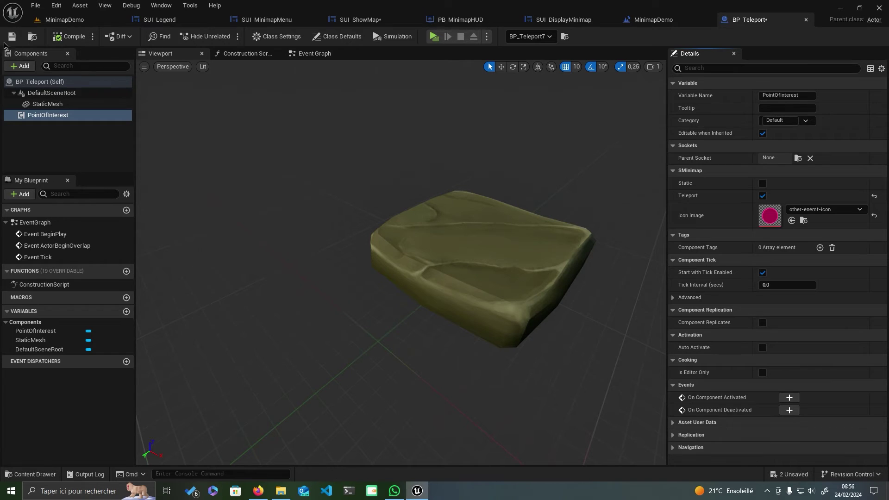
pyautogui.click(12, 37)
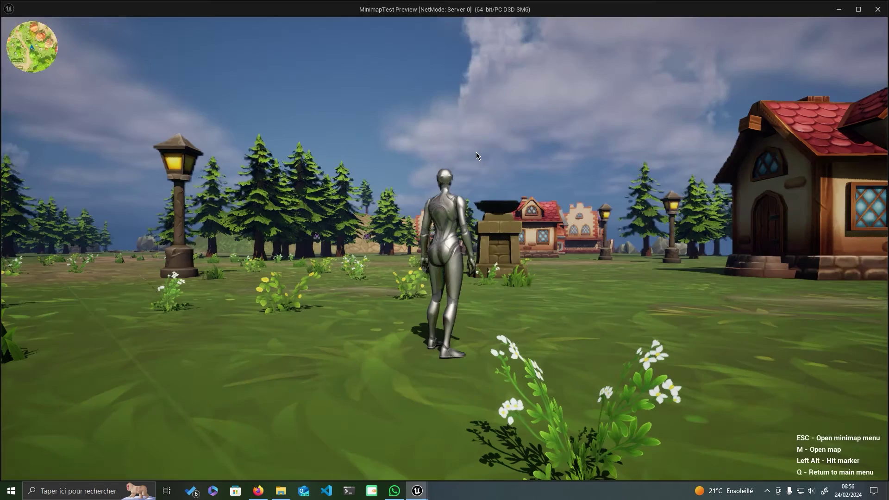